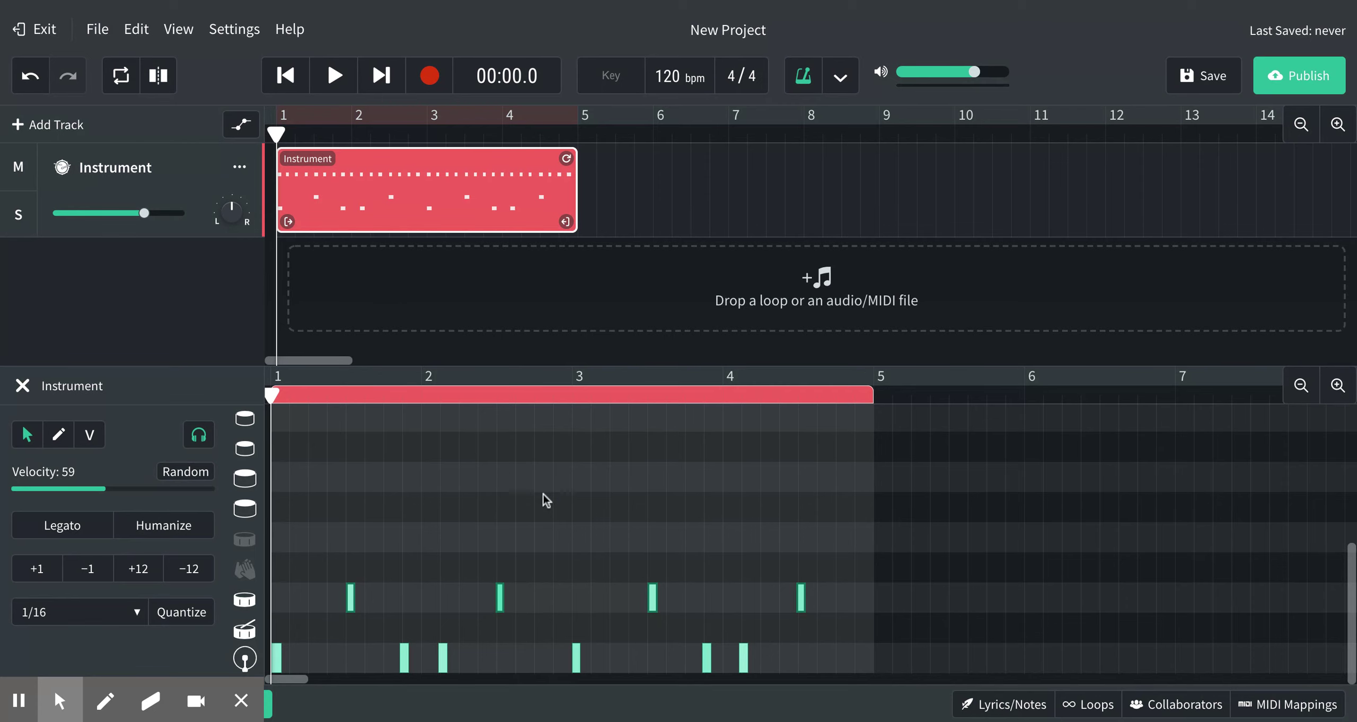
# - Zoom the piano roll in three levels on the drum notes' timing
pyautogui.hscroll(1, 543, 494)
pyautogui.scroll(2, 543, 494)
pyautogui.hscroll(-1, 543, 494)
pyautogui.scroll(2, 543, 494)
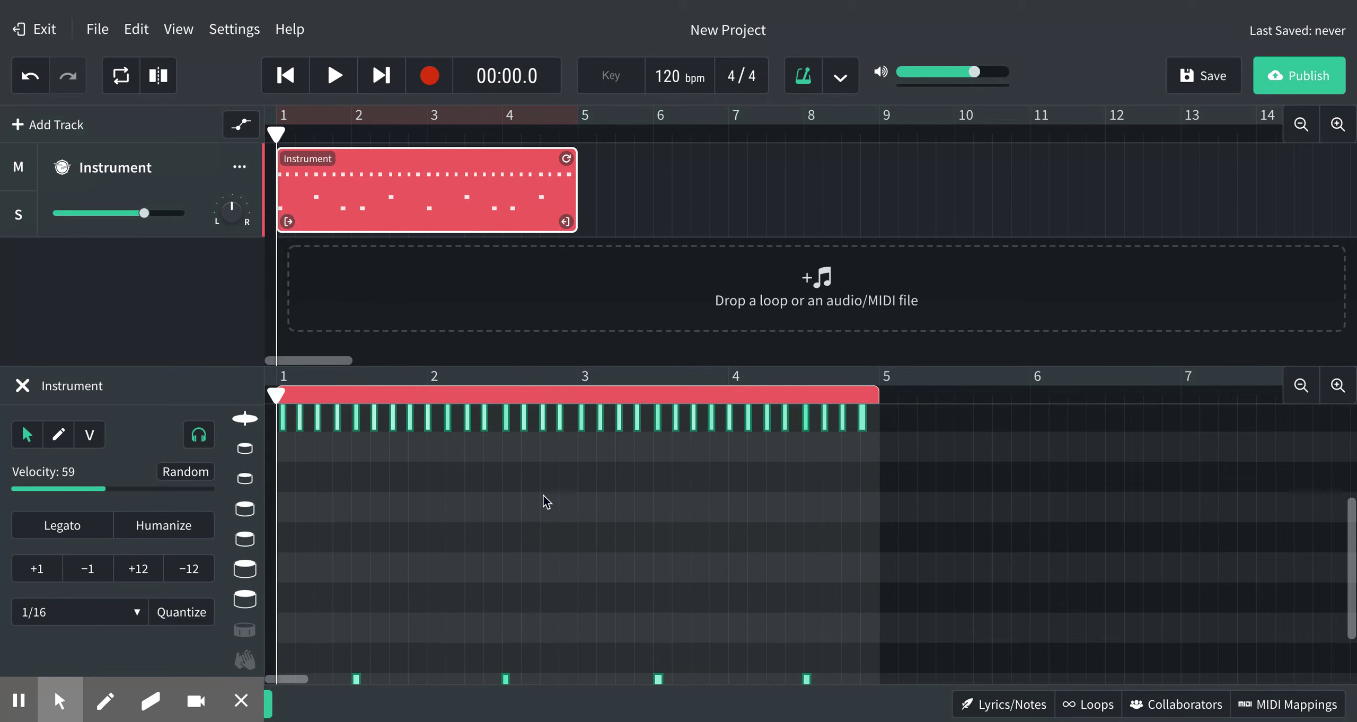
pyautogui.scroll(-3, 542, 494)
pyautogui.hscroll(1, 546, 501)
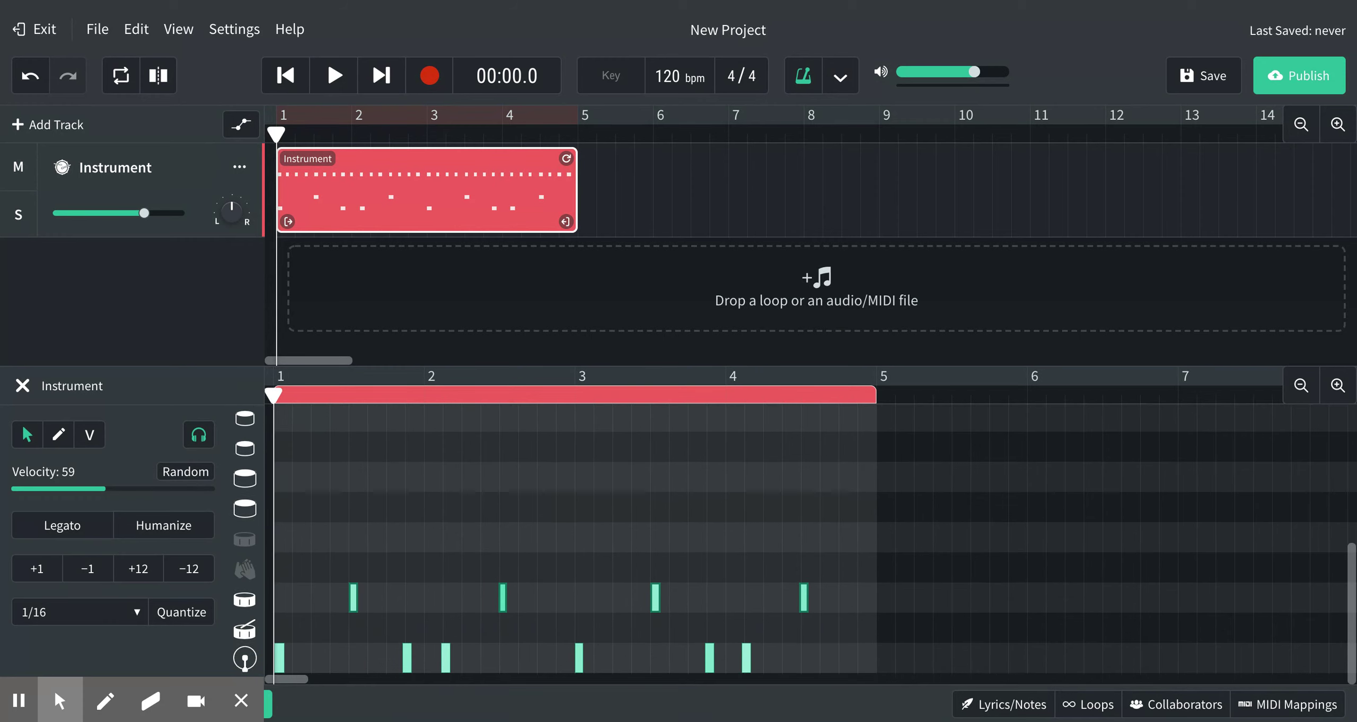
pyautogui.click(1338, 386)
pyautogui.click(1338, 386)
pyautogui.click(1338, 386)
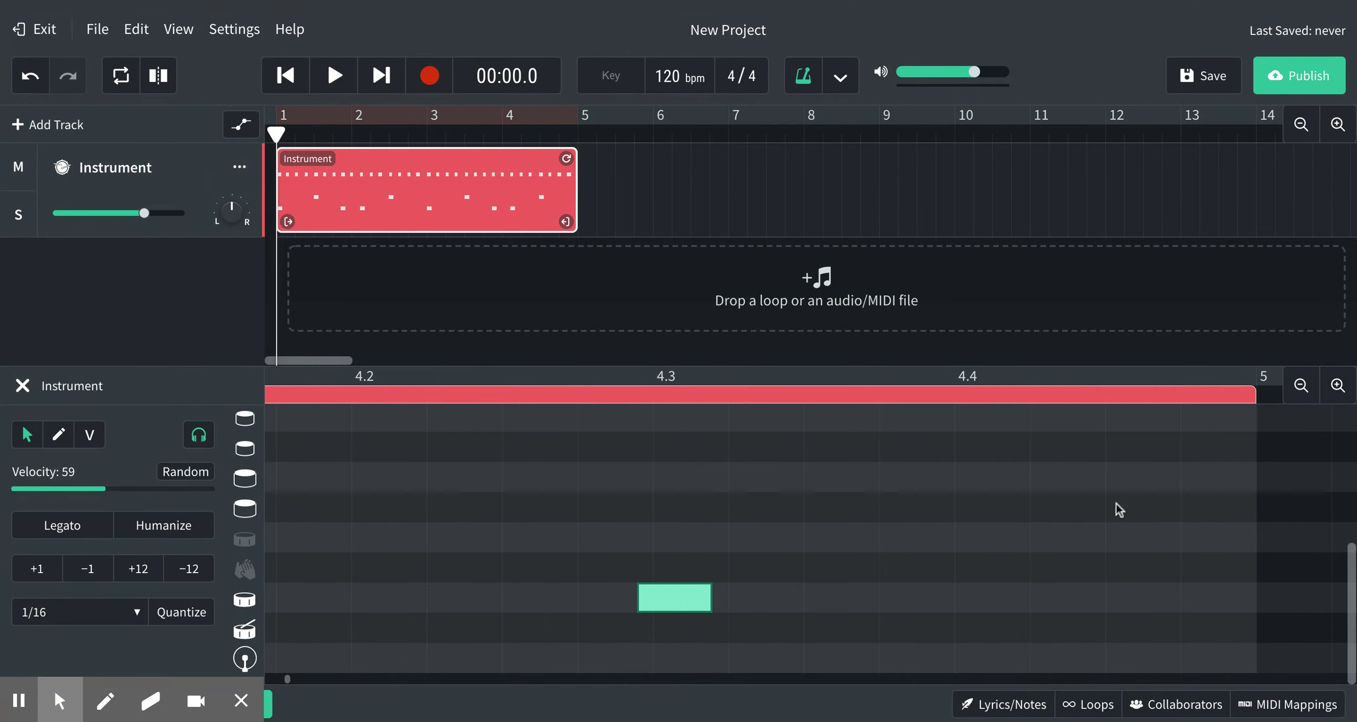
# - Scroll back to bar 1 and zoom out one level to show bars 1 and 2
pyautogui.hscroll(-5, 1034, 533)
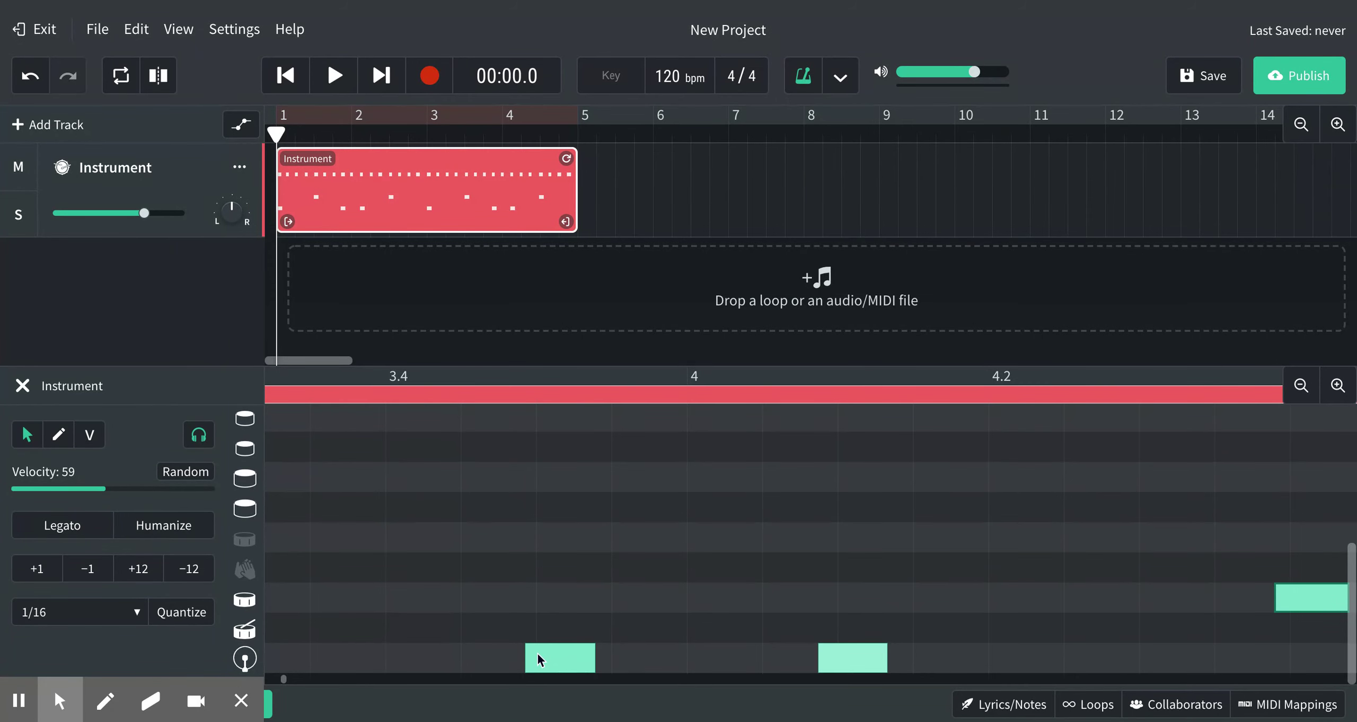
pyautogui.hscroll(-8, 694, 622)
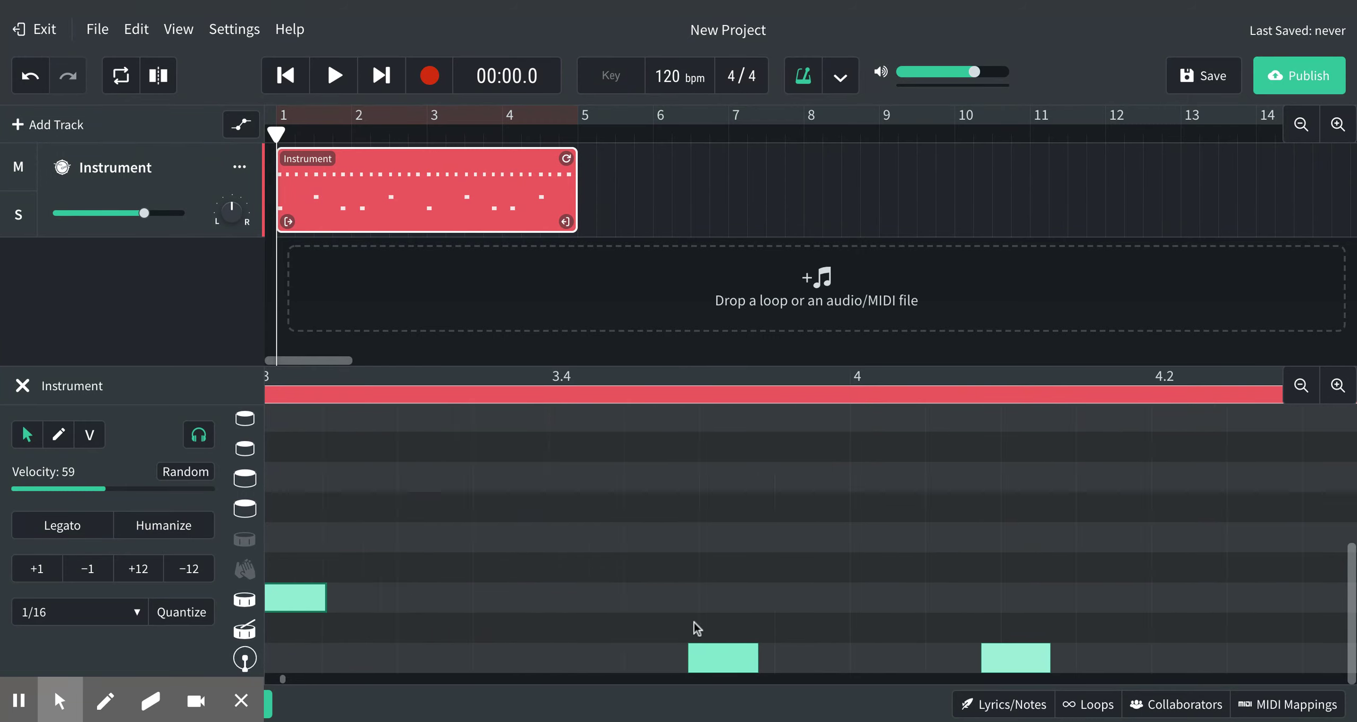
pyautogui.hscroll(-8, 693, 623)
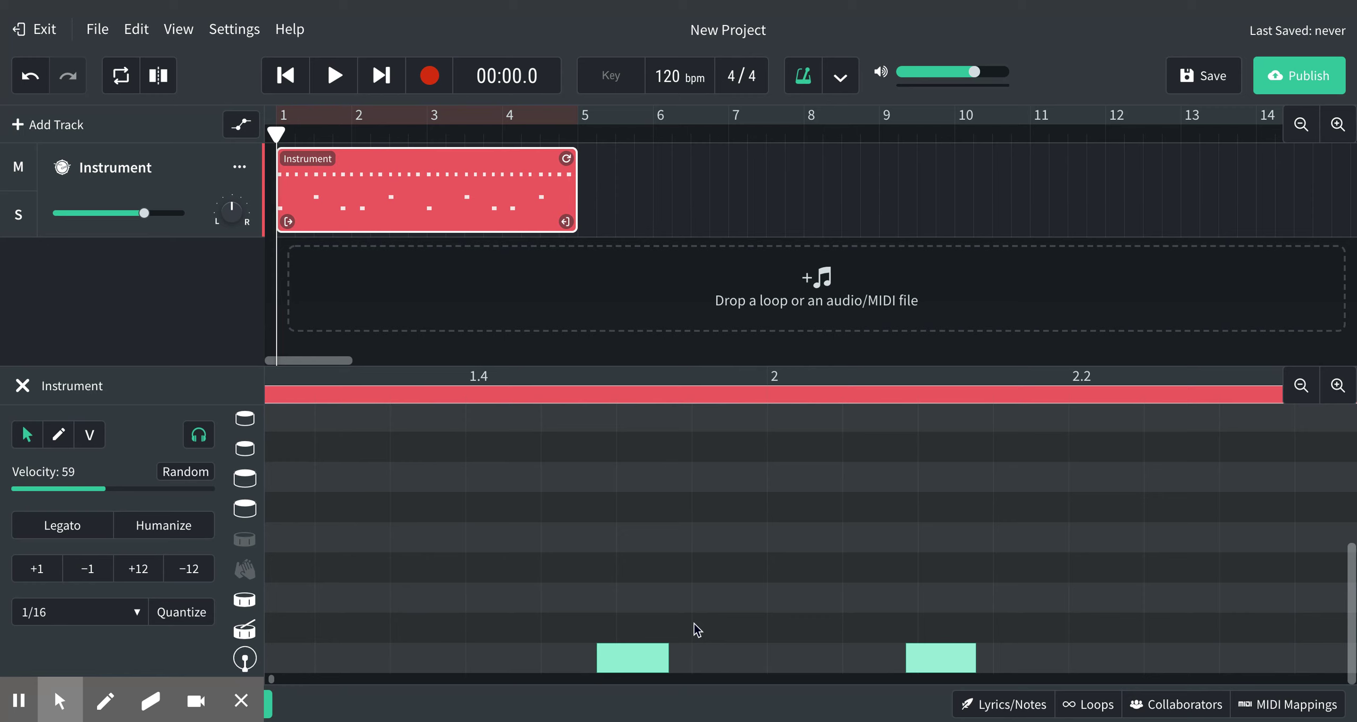
pyautogui.hscroll(-8, 694, 624)
pyautogui.hscroll(-2, 693, 623)
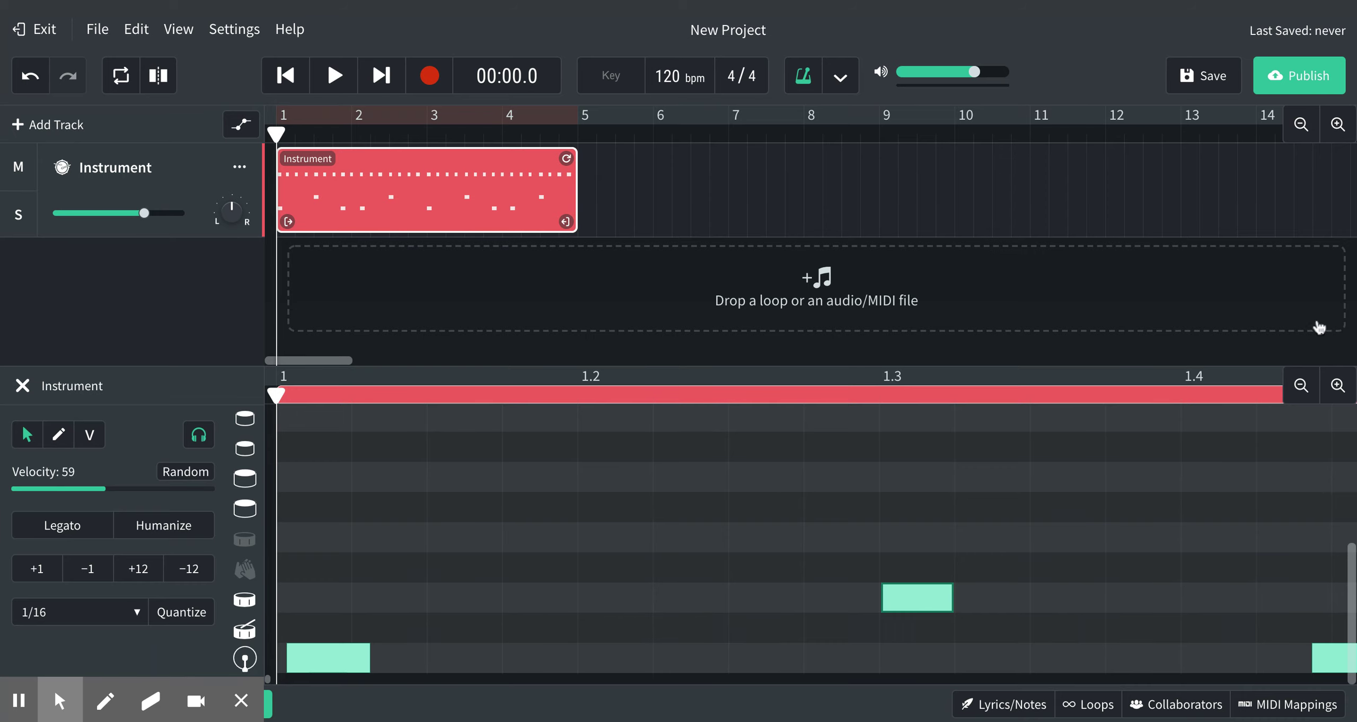
pyautogui.click(1301, 385)
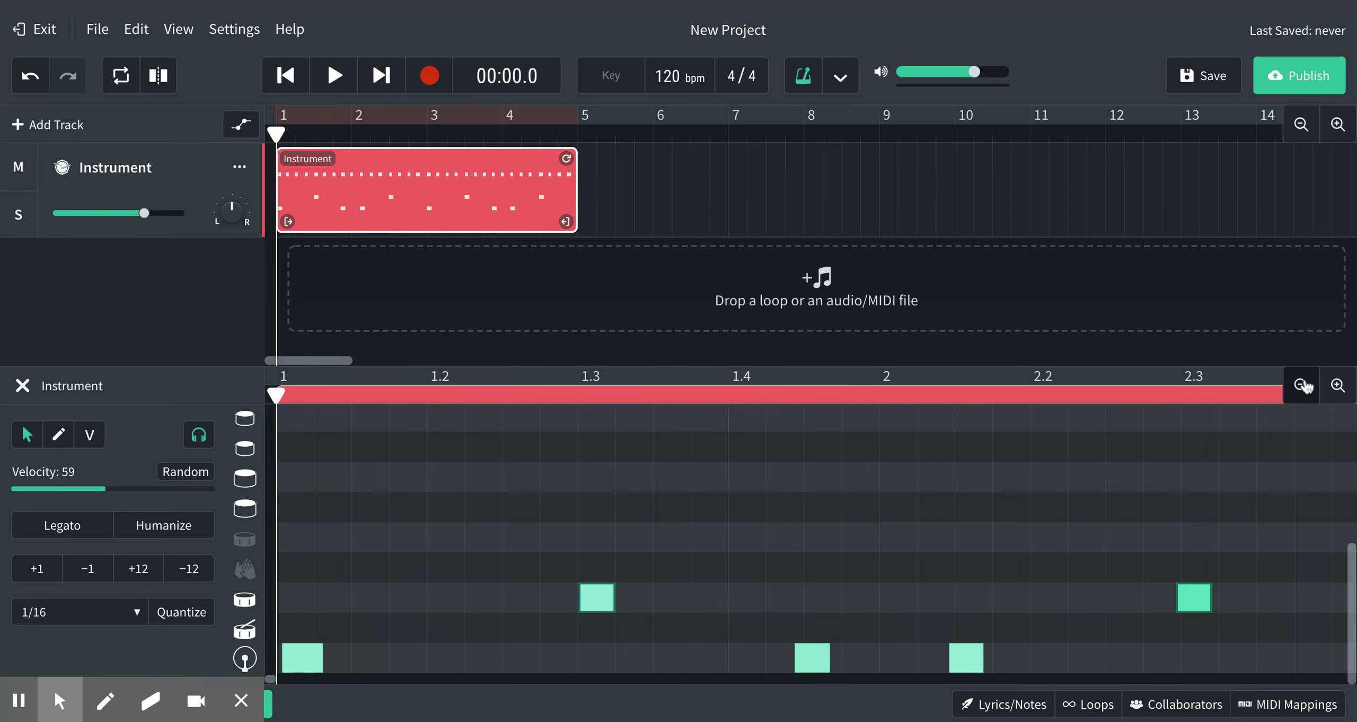
# - Quantize the drum notes to the 1/16 grid and check the eighth-note hi-hat row
pyautogui.click(175, 617)
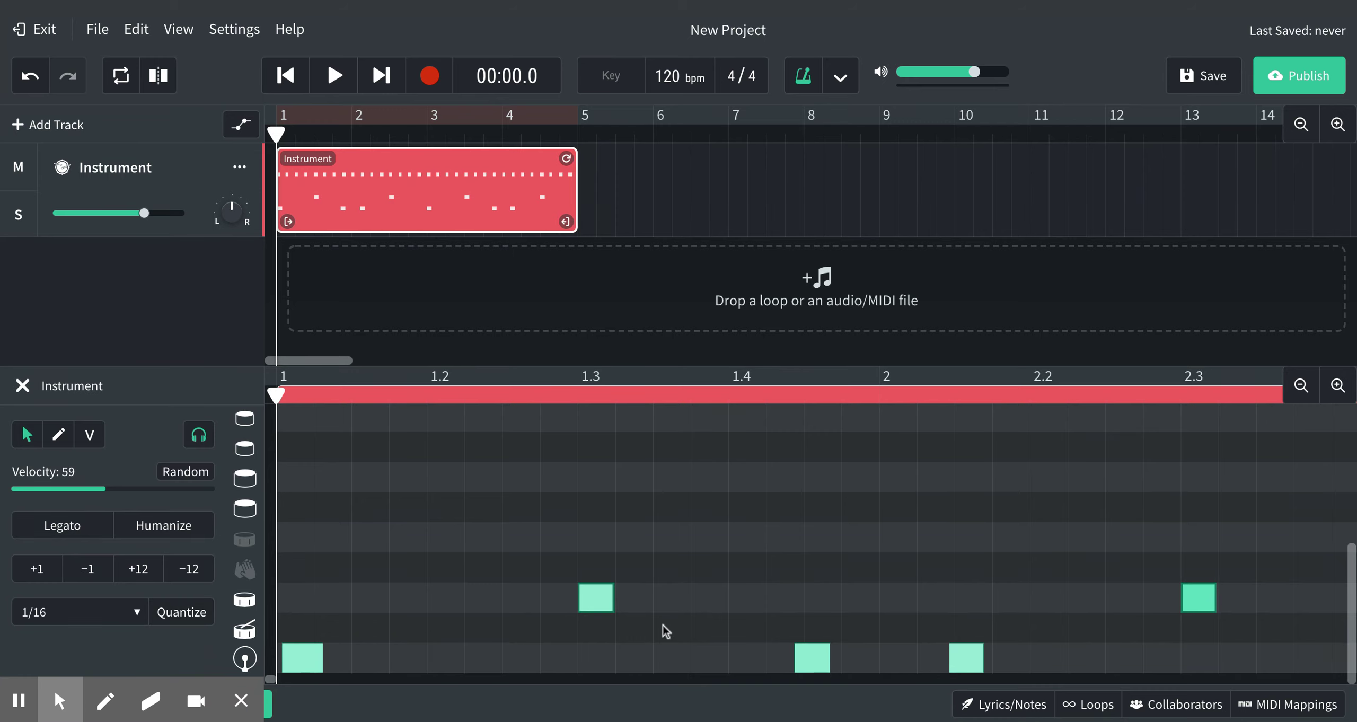
pyautogui.scroll(5, 666, 631)
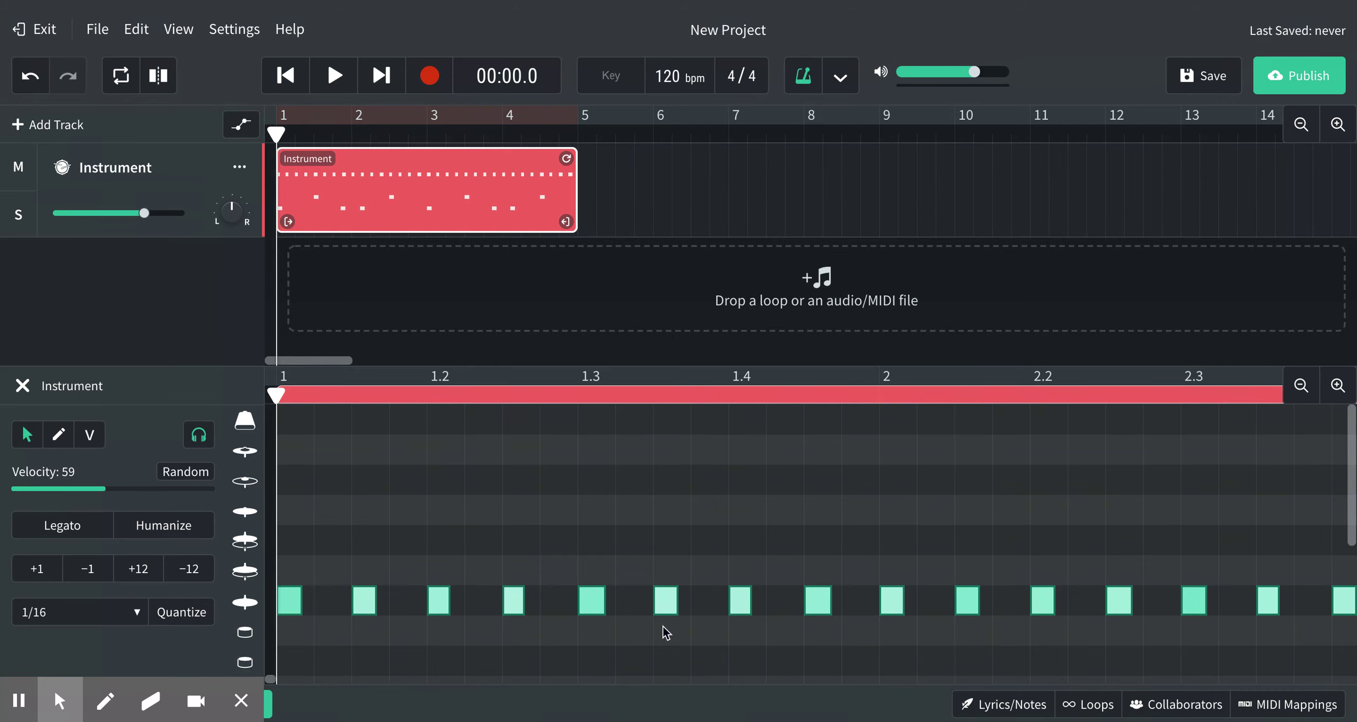
pyautogui.scroll(-1, 768, 630)
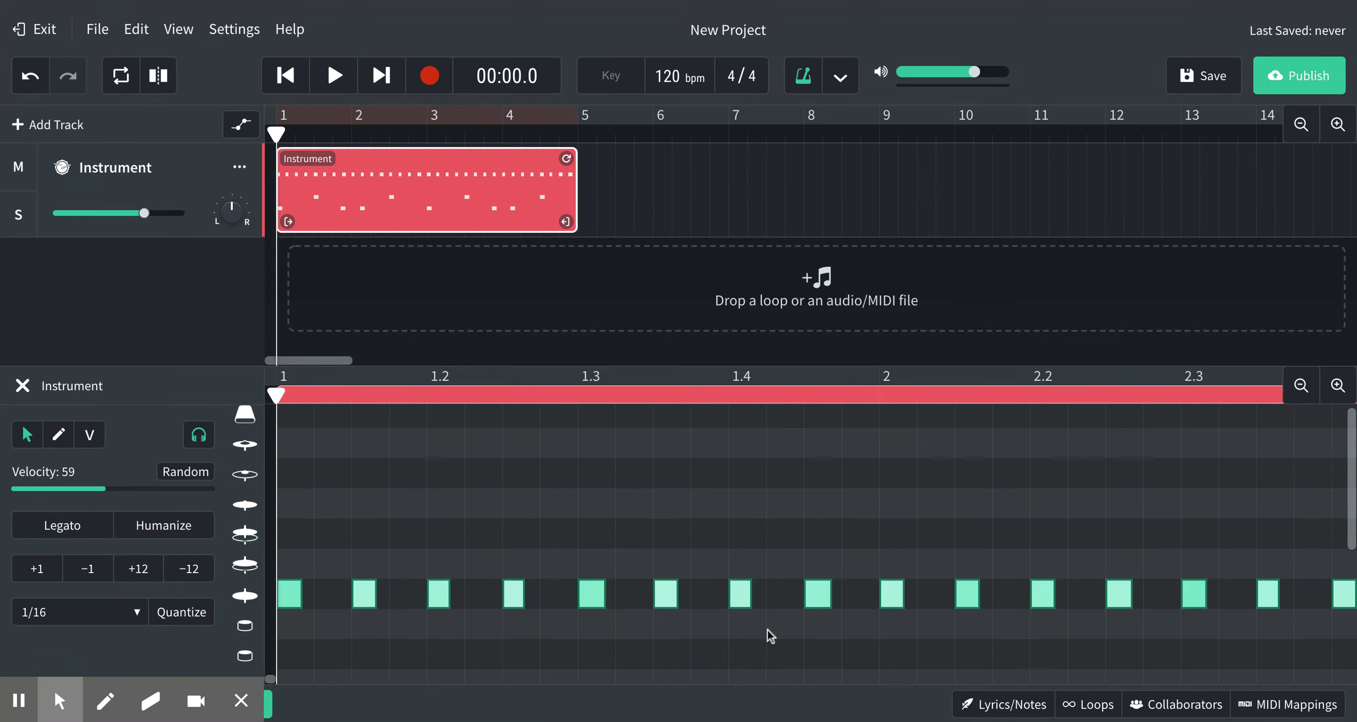
pyautogui.scroll(-3, 767, 630)
pyautogui.hscroll(10, 768, 629)
pyautogui.scroll(2, 768, 630)
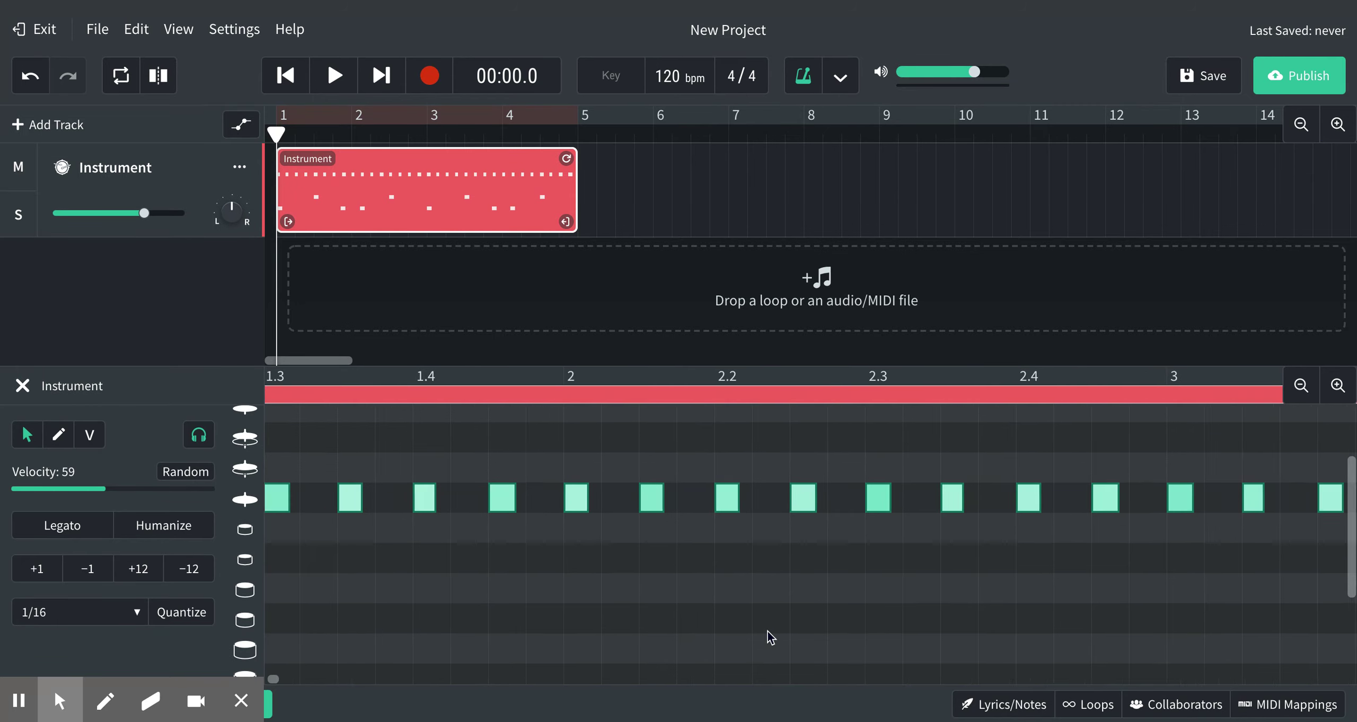
pyautogui.hscroll(-2, 771, 636)
pyautogui.hscroll(8, 770, 636)
pyautogui.scroll(1, 770, 636)
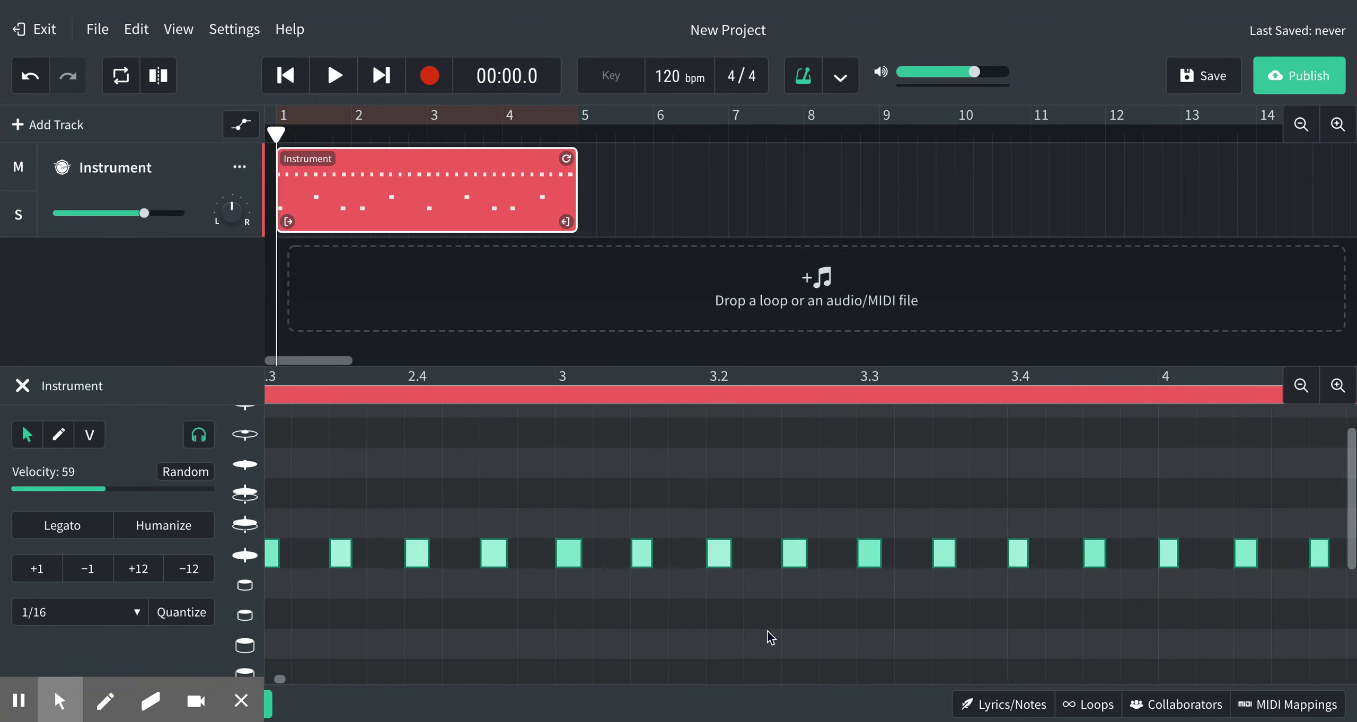
pyautogui.hscroll(-15, 770, 636)
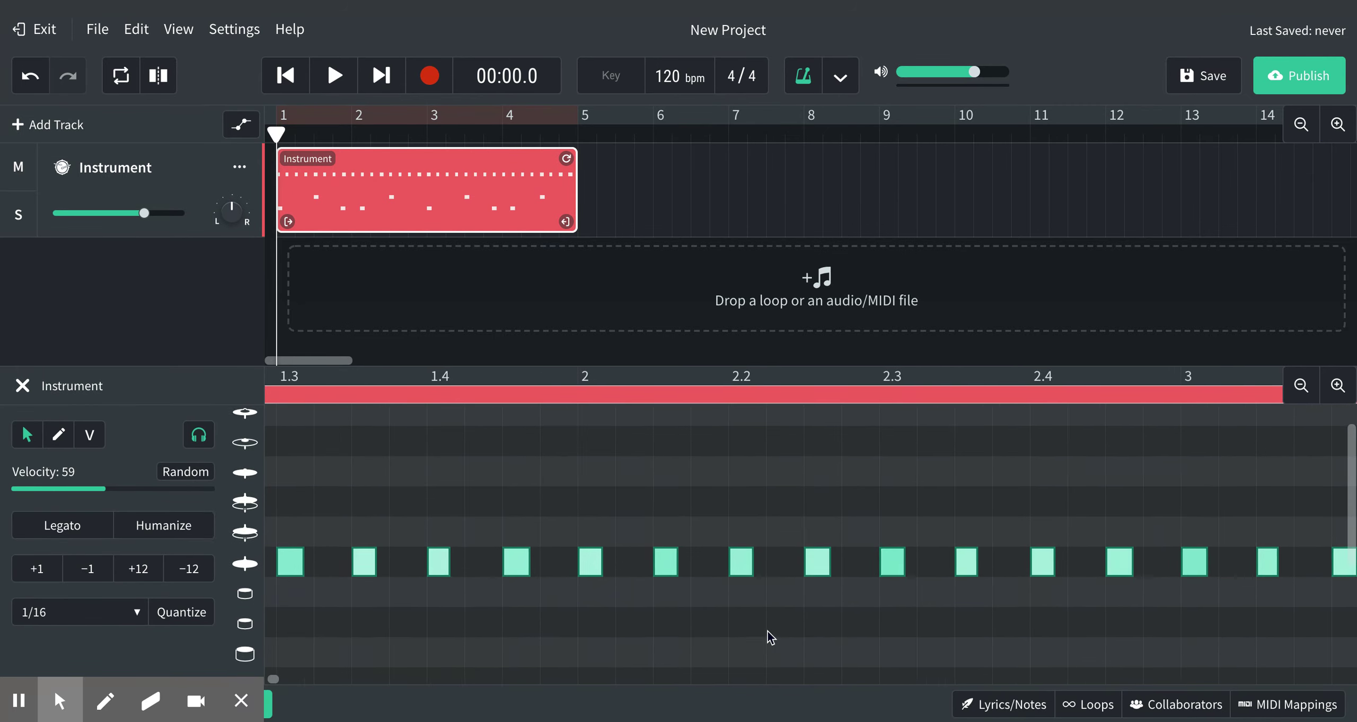
pyautogui.scroll(-4, 770, 636)
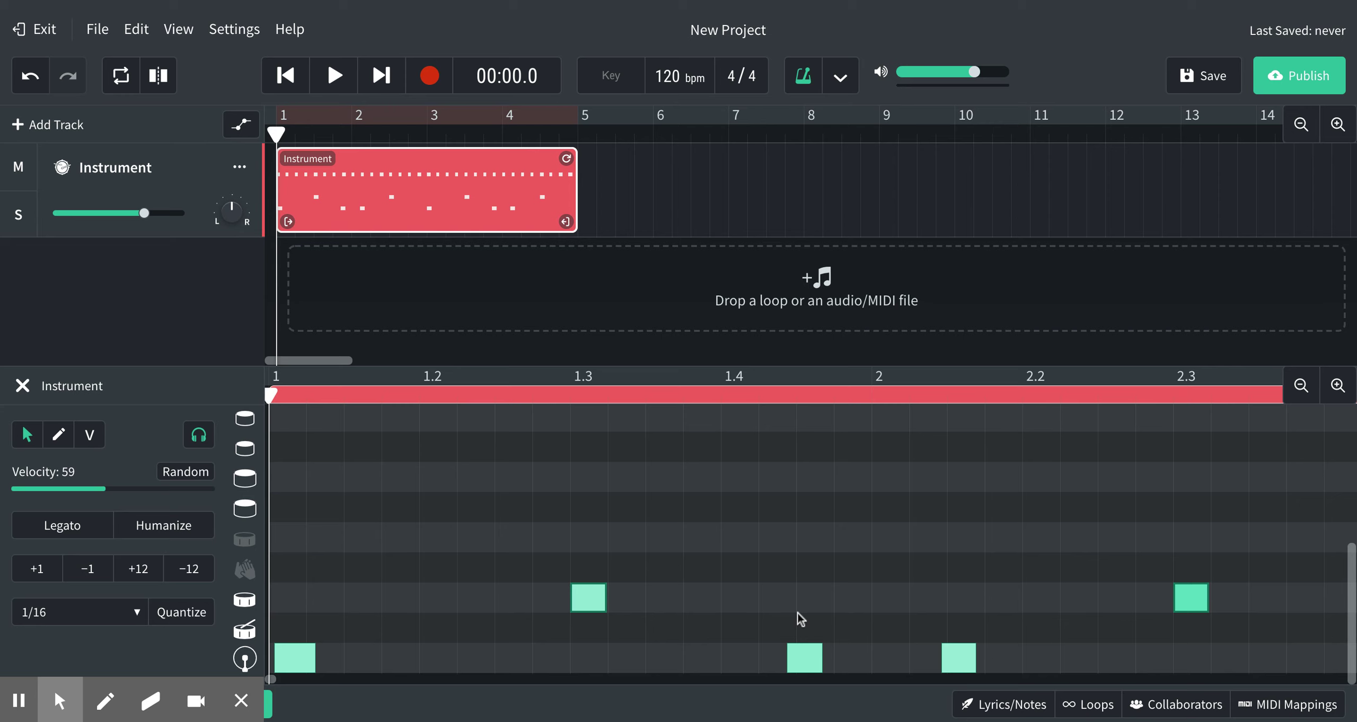
# - Shift the bottom-row drum notes near beats 1.4 and 2 earlier, landing one on beat 1.4
pyautogui.moveTo(798, 614); pyautogui.dragTo(805, 660)
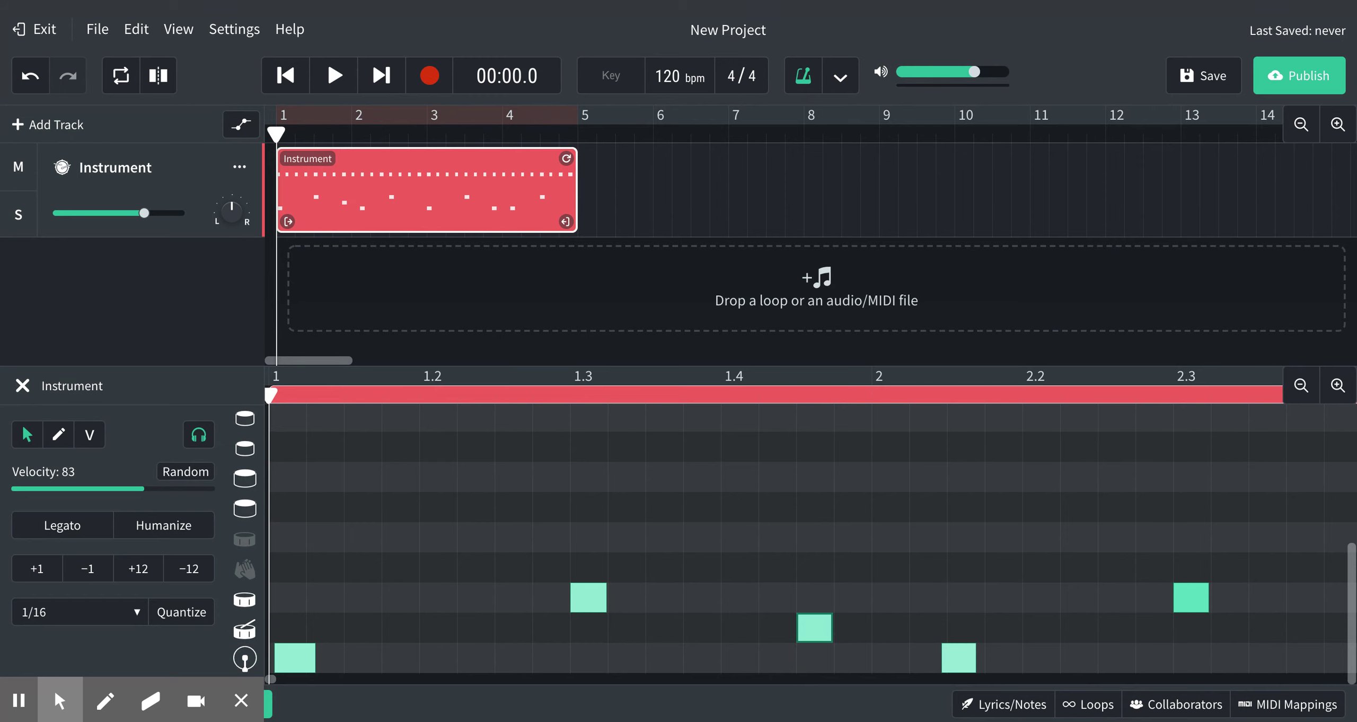
pyautogui.moveTo(812, 637); pyautogui.dragTo(815, 666)
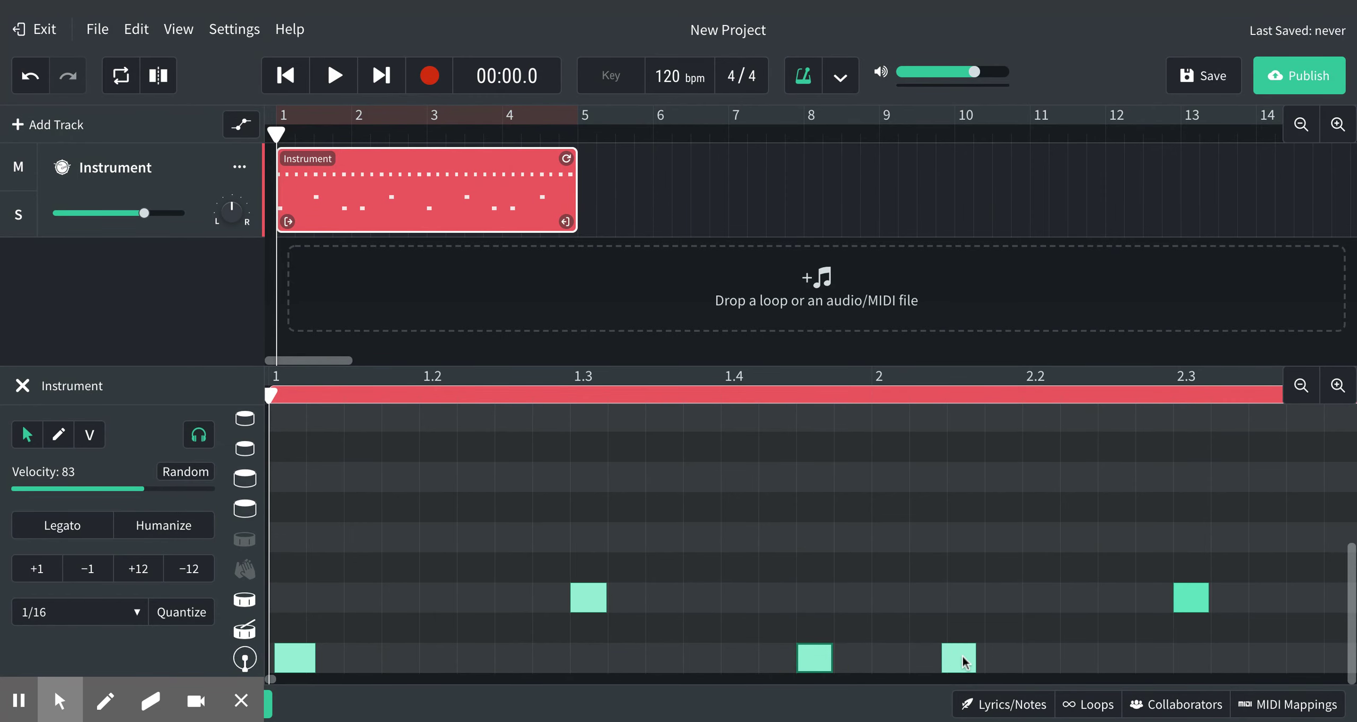
pyautogui.moveTo(962, 661); pyautogui.dragTo(893, 666)
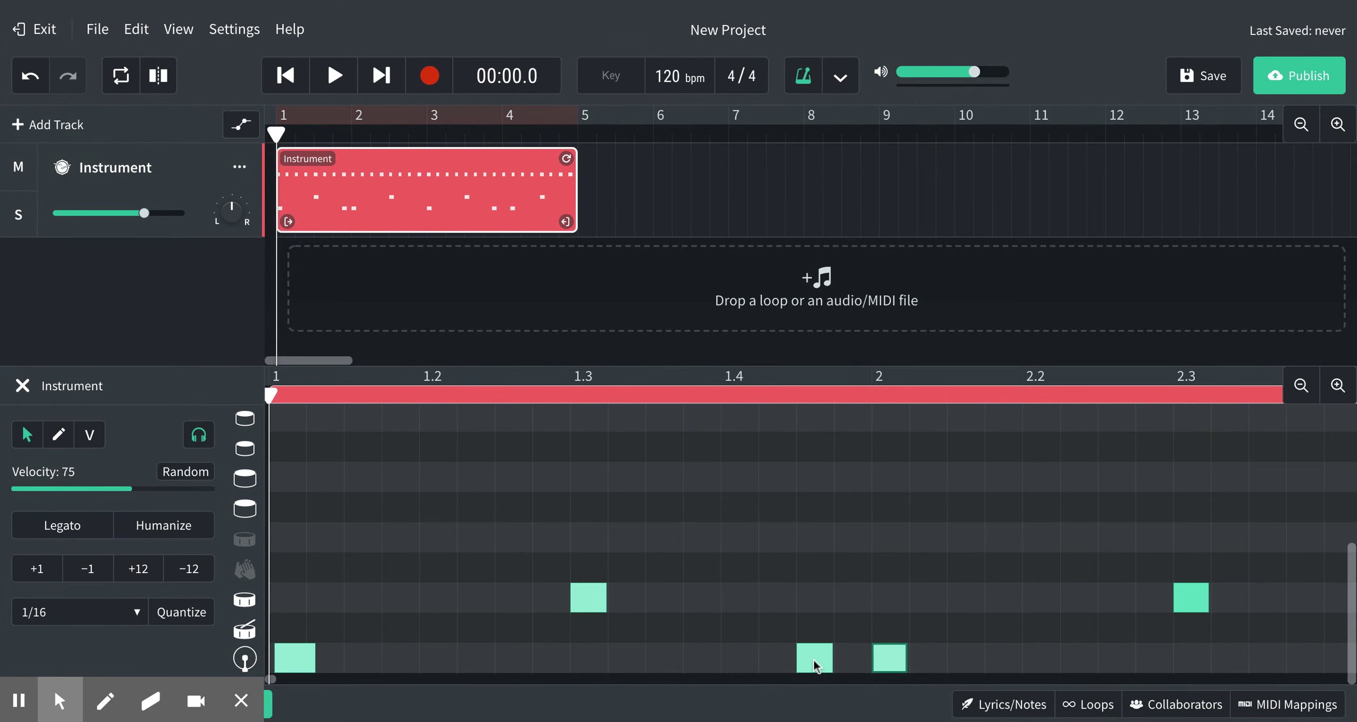
pyautogui.moveTo(816, 660); pyautogui.dragTo(752, 668)
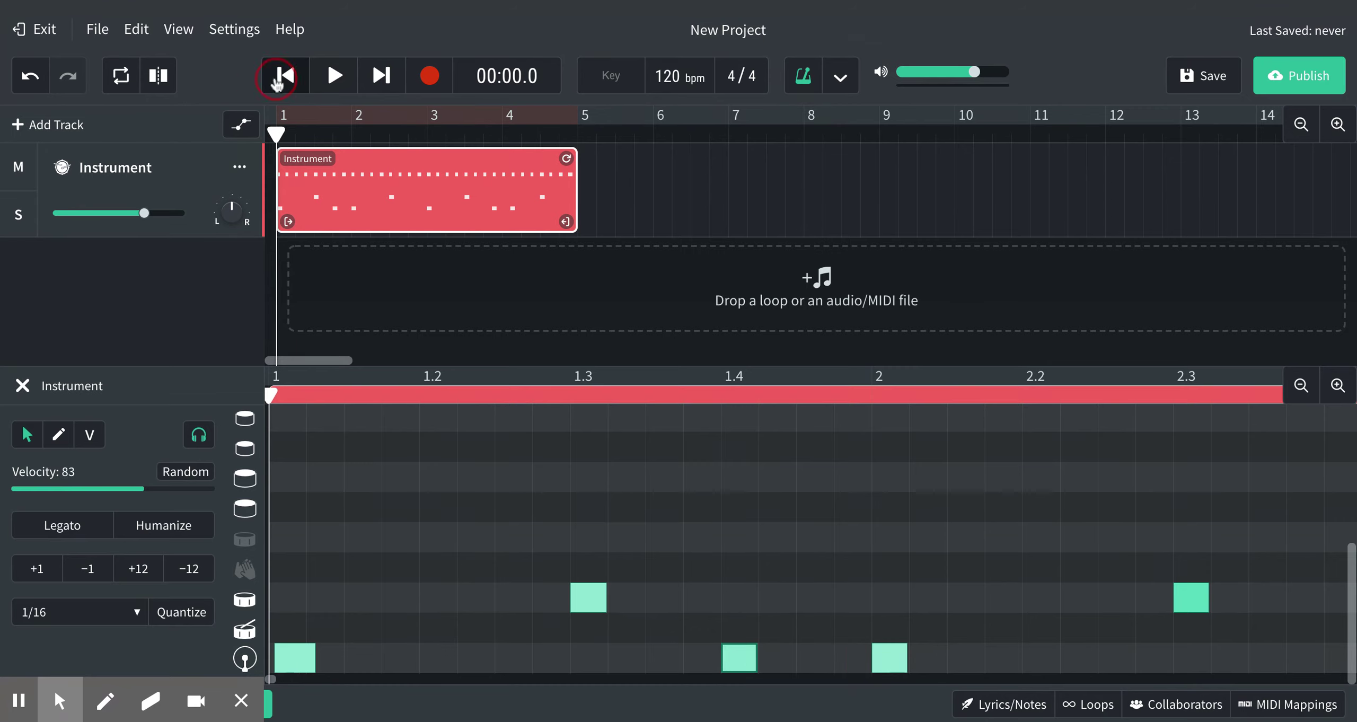
pyautogui.click(324, 82)
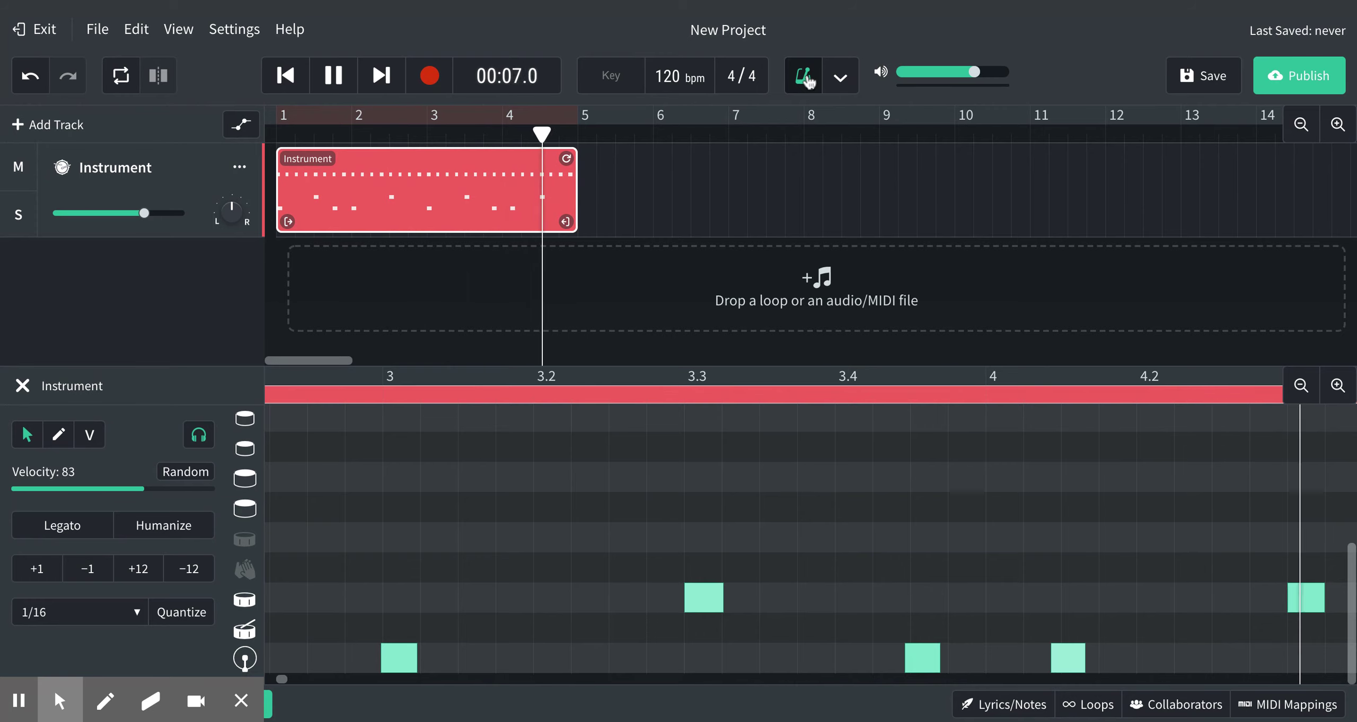
pyautogui.press('space')
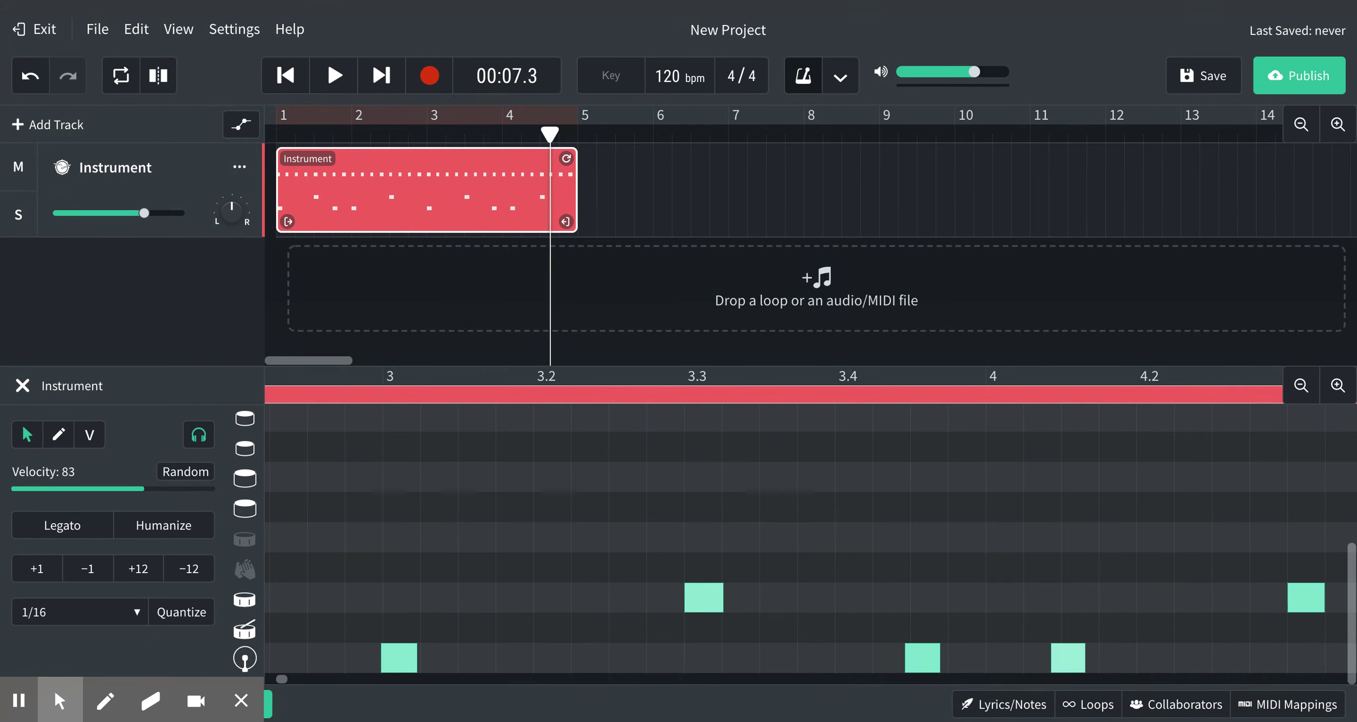
pyautogui.click(282, 76)
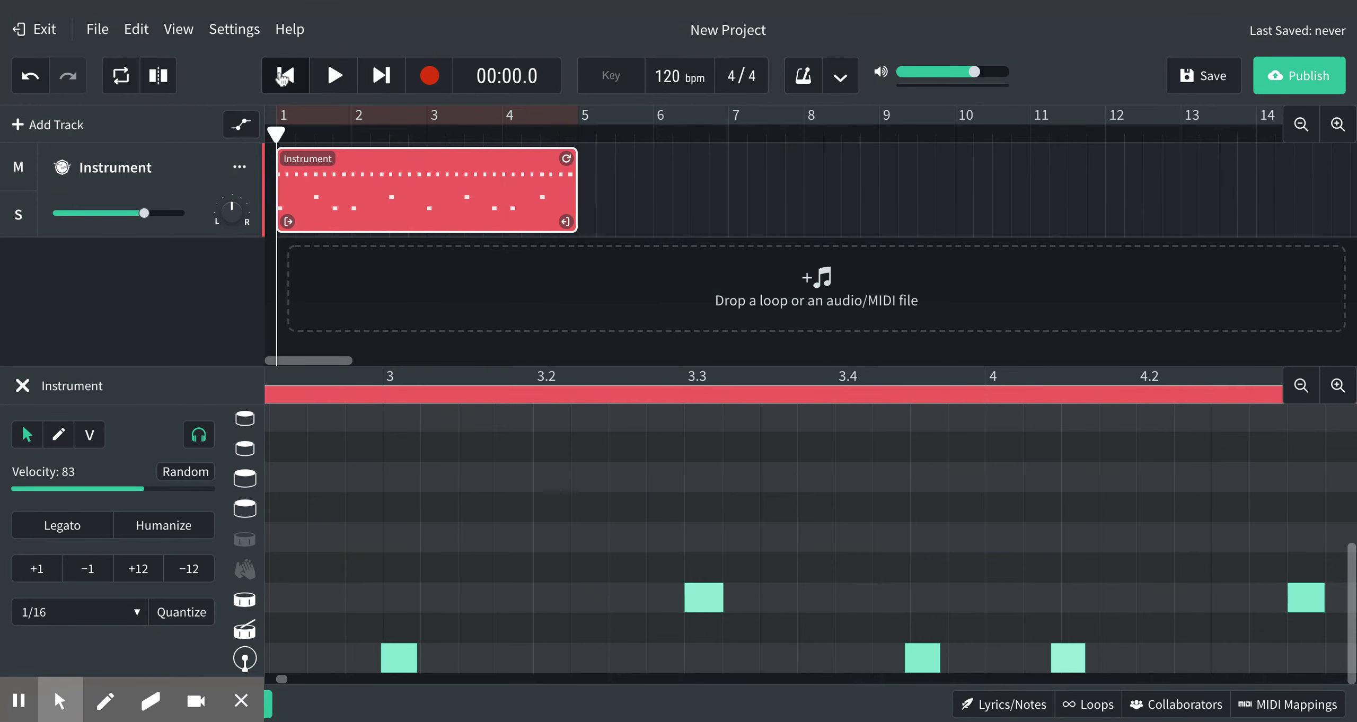
pyautogui.hscroll(1, 483, 579)
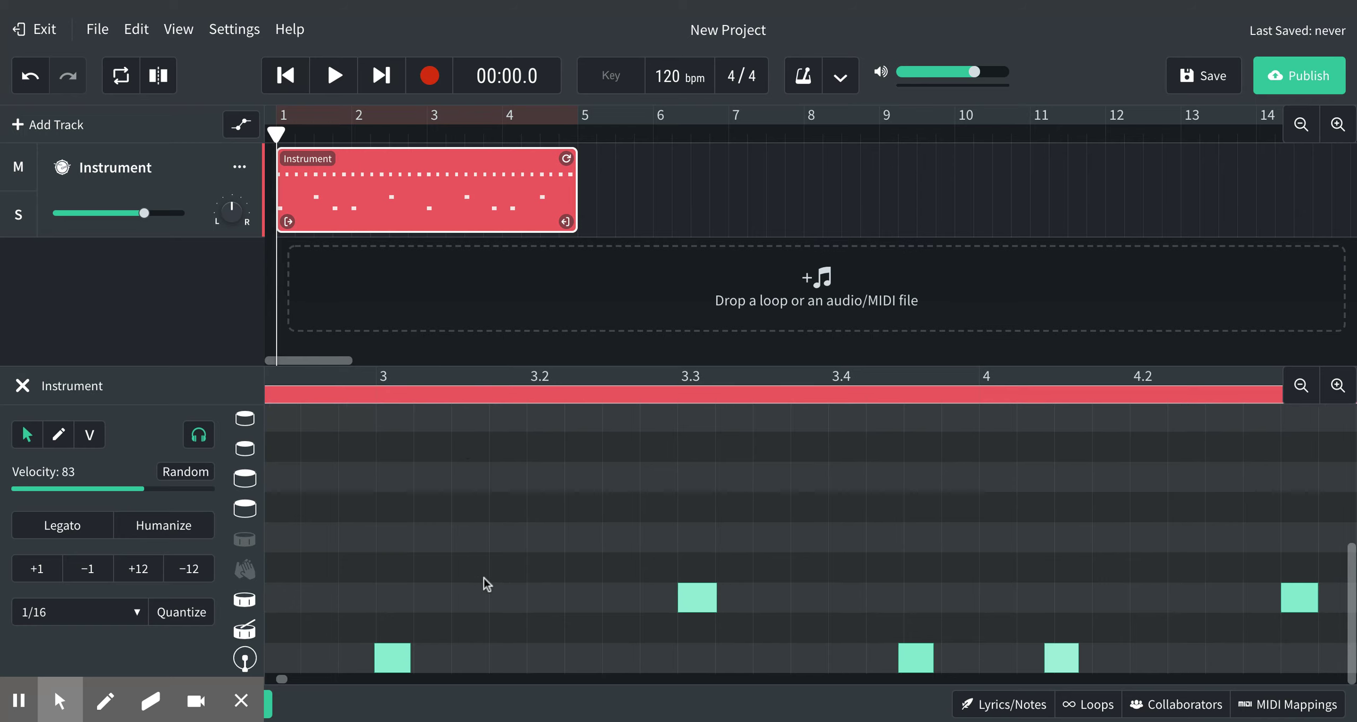
pyautogui.click(339, 75)
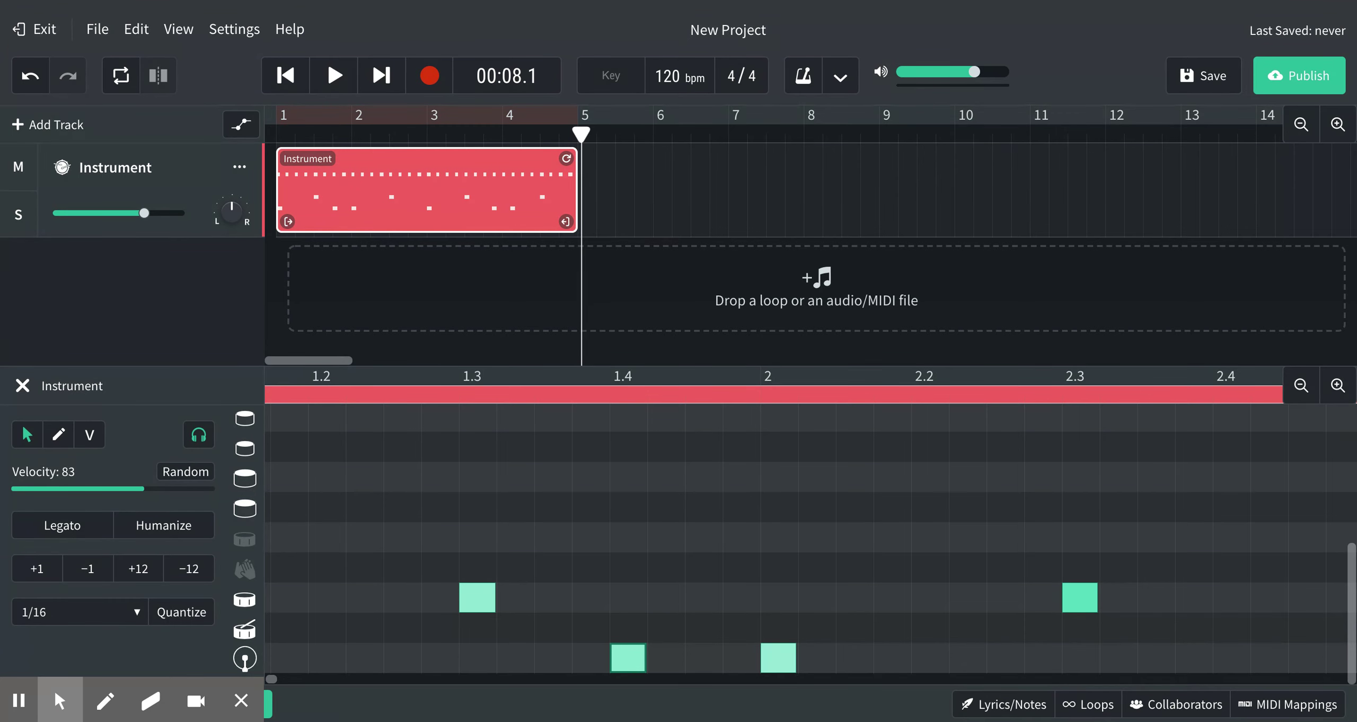
# - Copy the drum clip so repeats start at bars 5, 9 and 13, then play from the start
pyautogui.click(425, 197)
pyautogui.moveTo(424, 196); pyautogui.dragTo(721, 218)
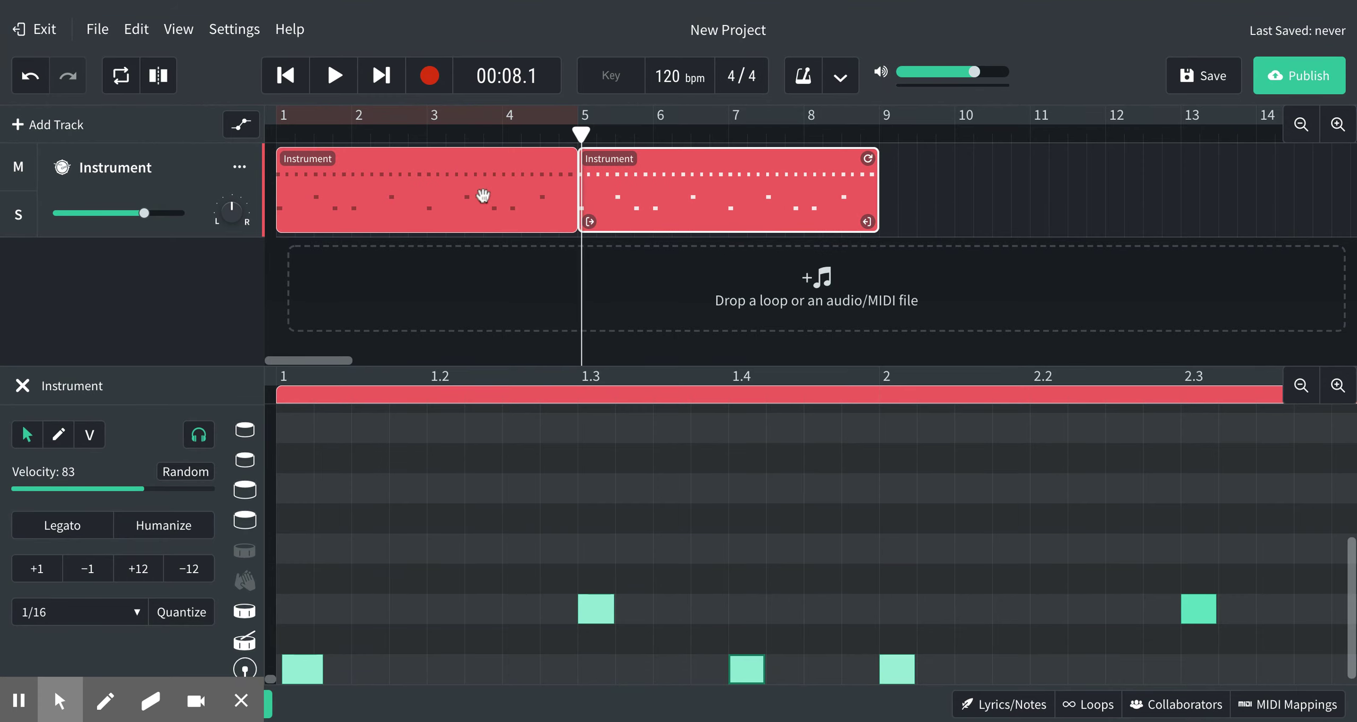
pyautogui.click(432, 179)
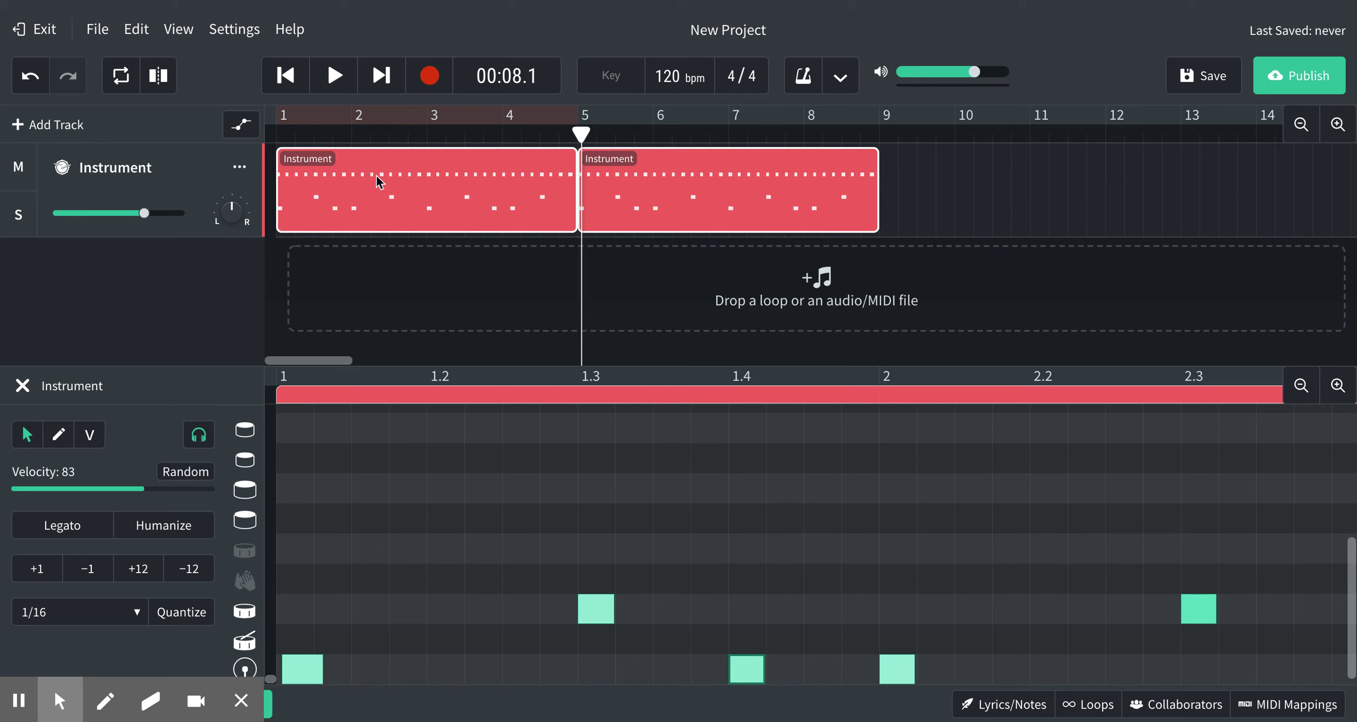
pyautogui.moveTo(376, 176); pyautogui.dragTo(987, 176)
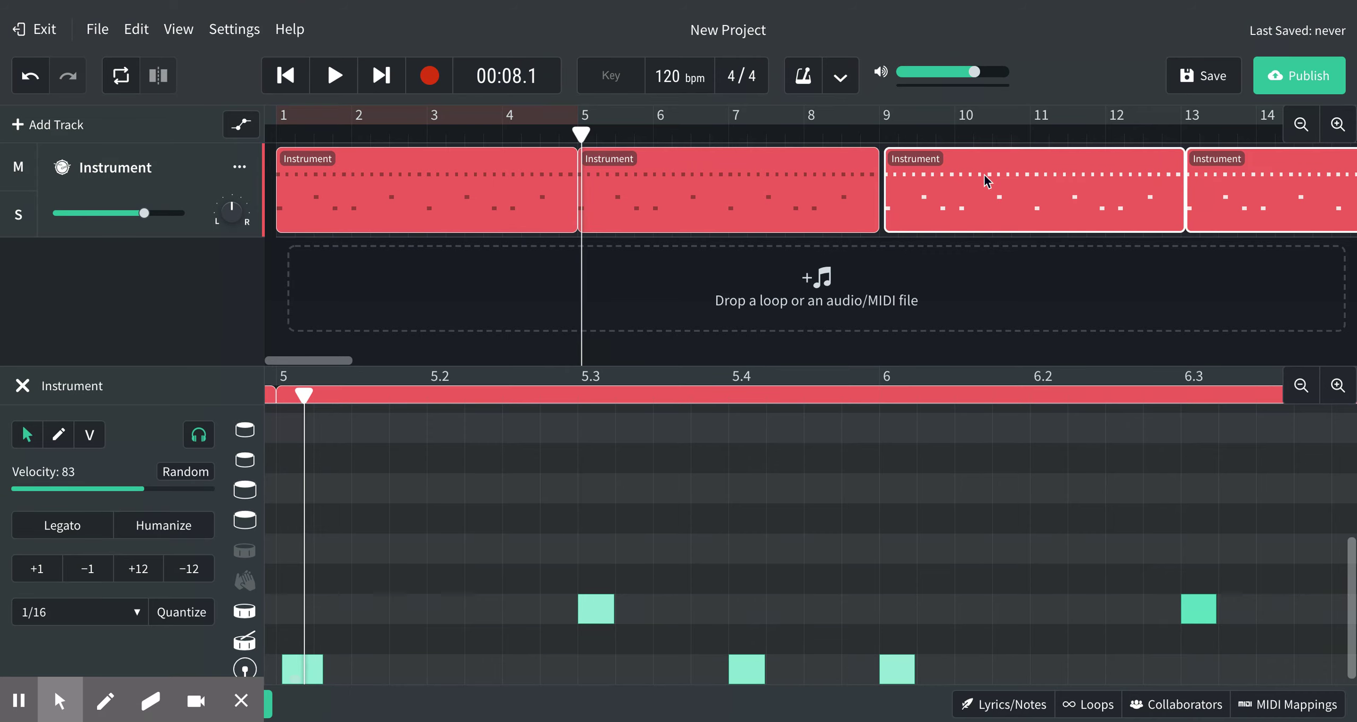
pyautogui.moveTo(985, 176); pyautogui.dragTo(980, 176)
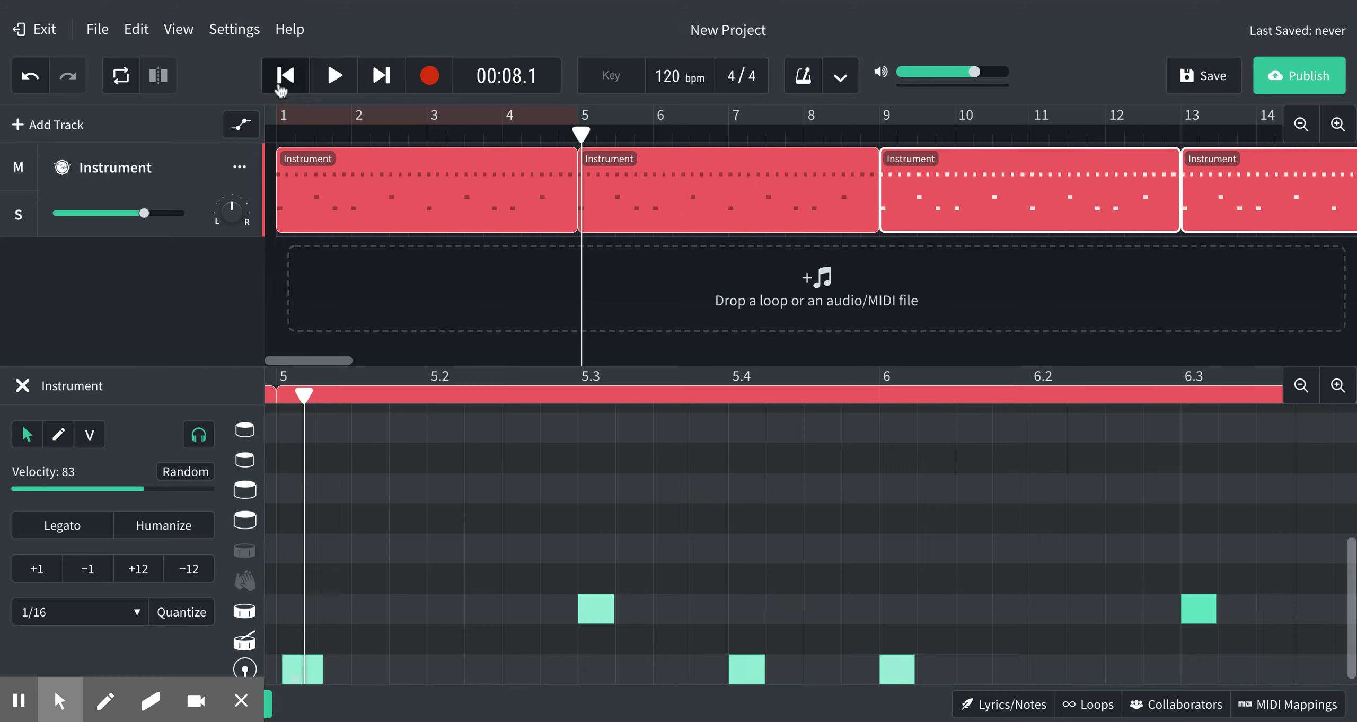
pyautogui.click(281, 88)
pyautogui.click(325, 85)
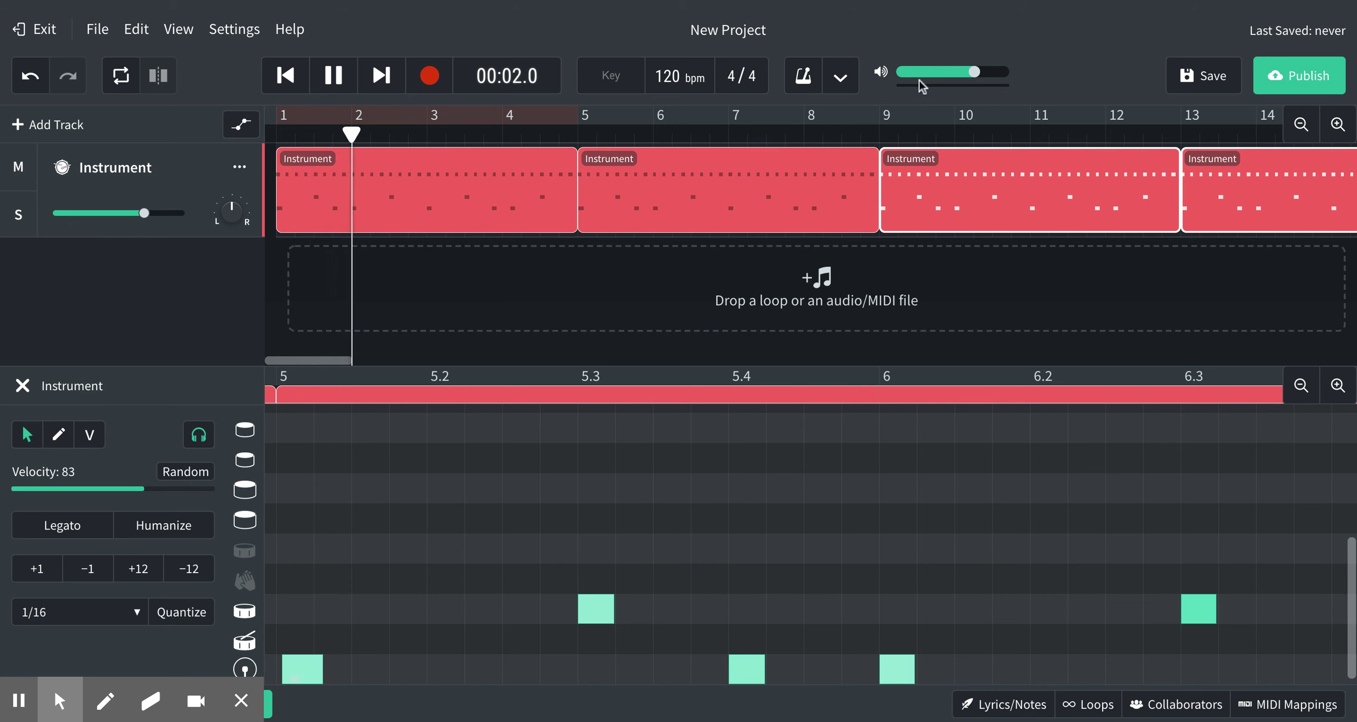
# - Raise the master volume to +6 dB, pause playback and rewind to the start
pyautogui.moveTo(970, 74); pyautogui.dragTo(977, 80)
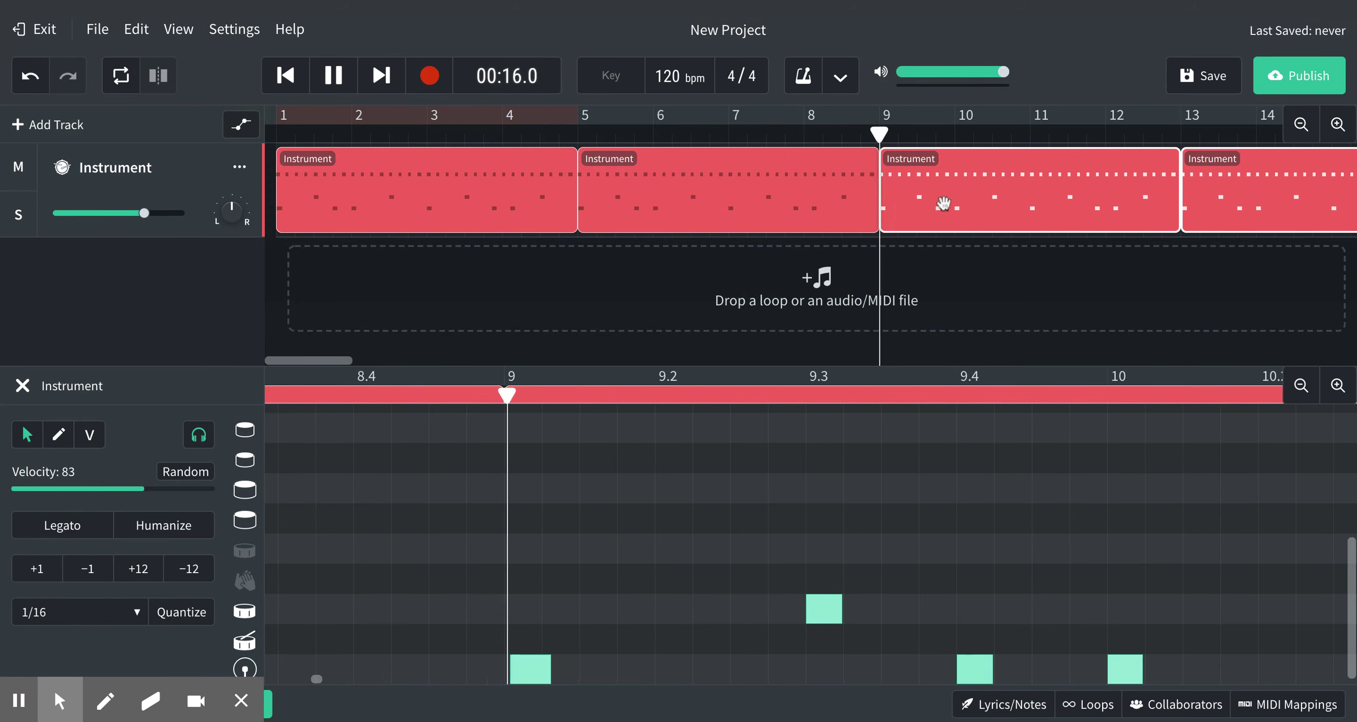
pyautogui.click(332, 79)
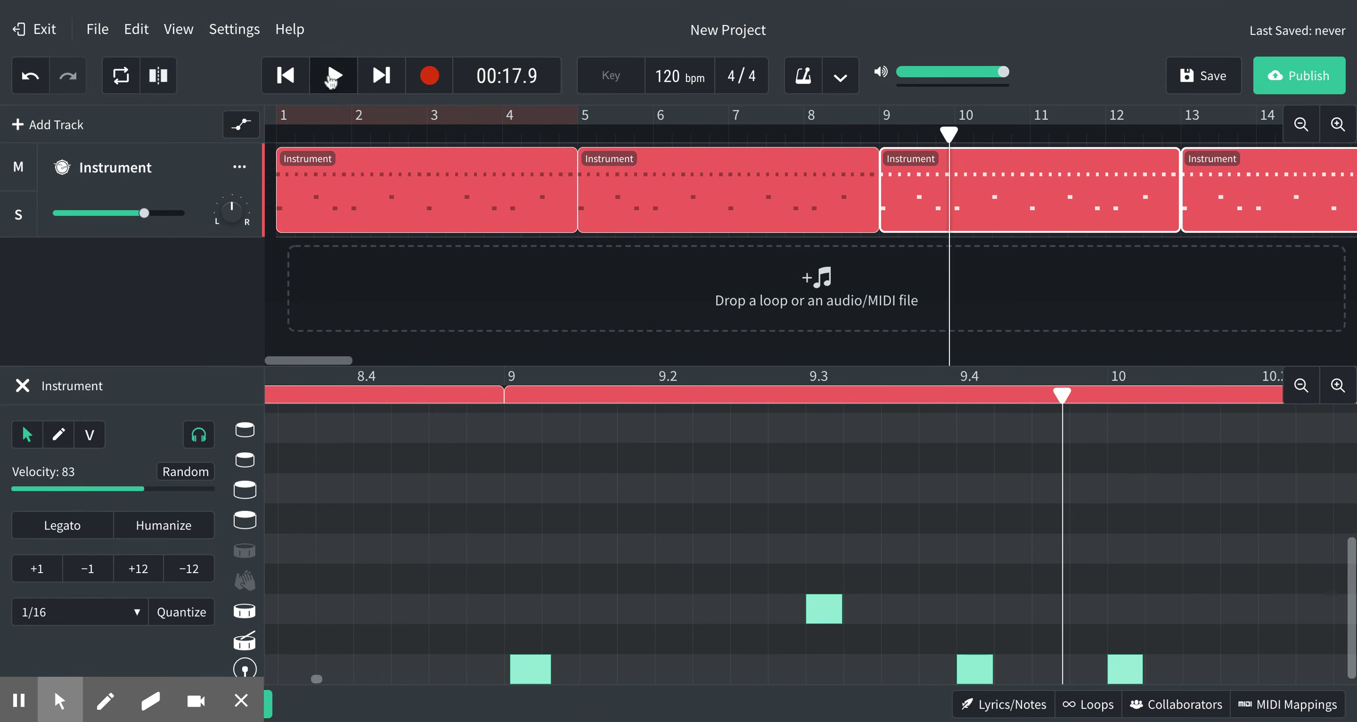
pyautogui.click(287, 75)
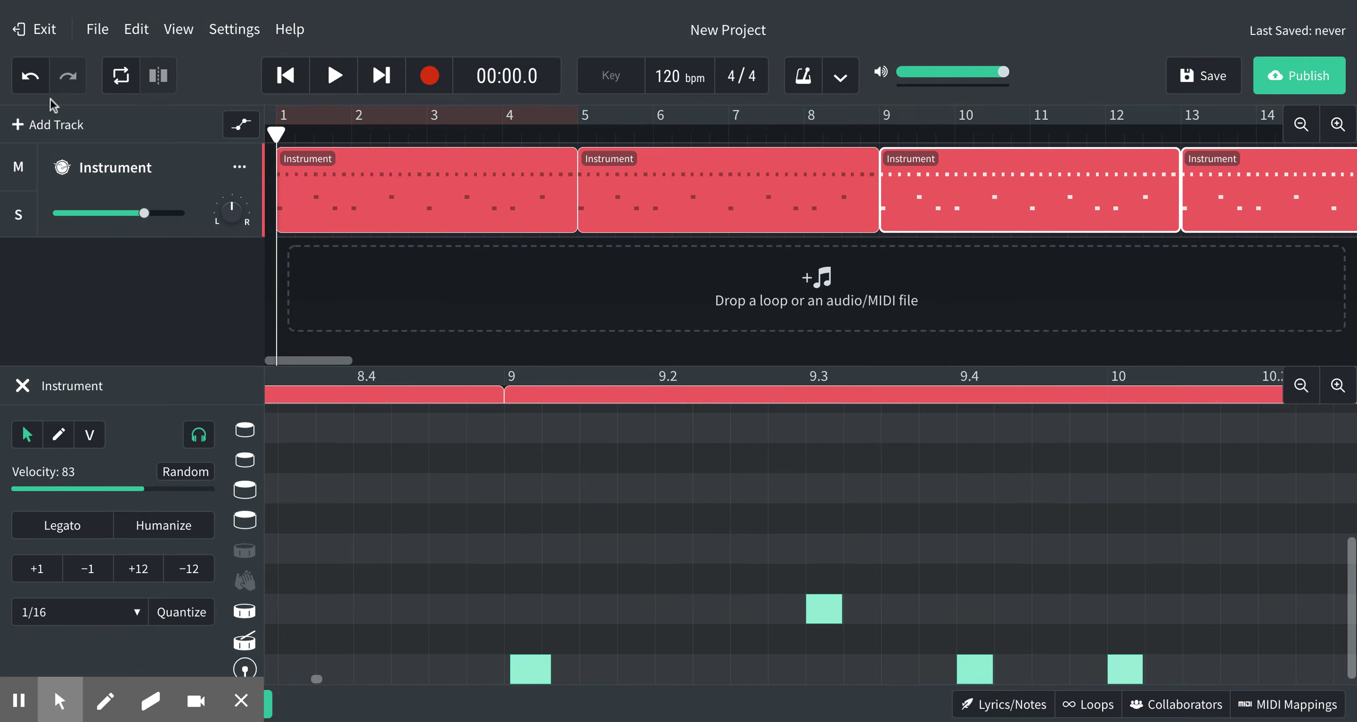
# - Create the Instrument 2 virtual instrument track and set its sound category to Synth Bass
pyautogui.click(15, 127)
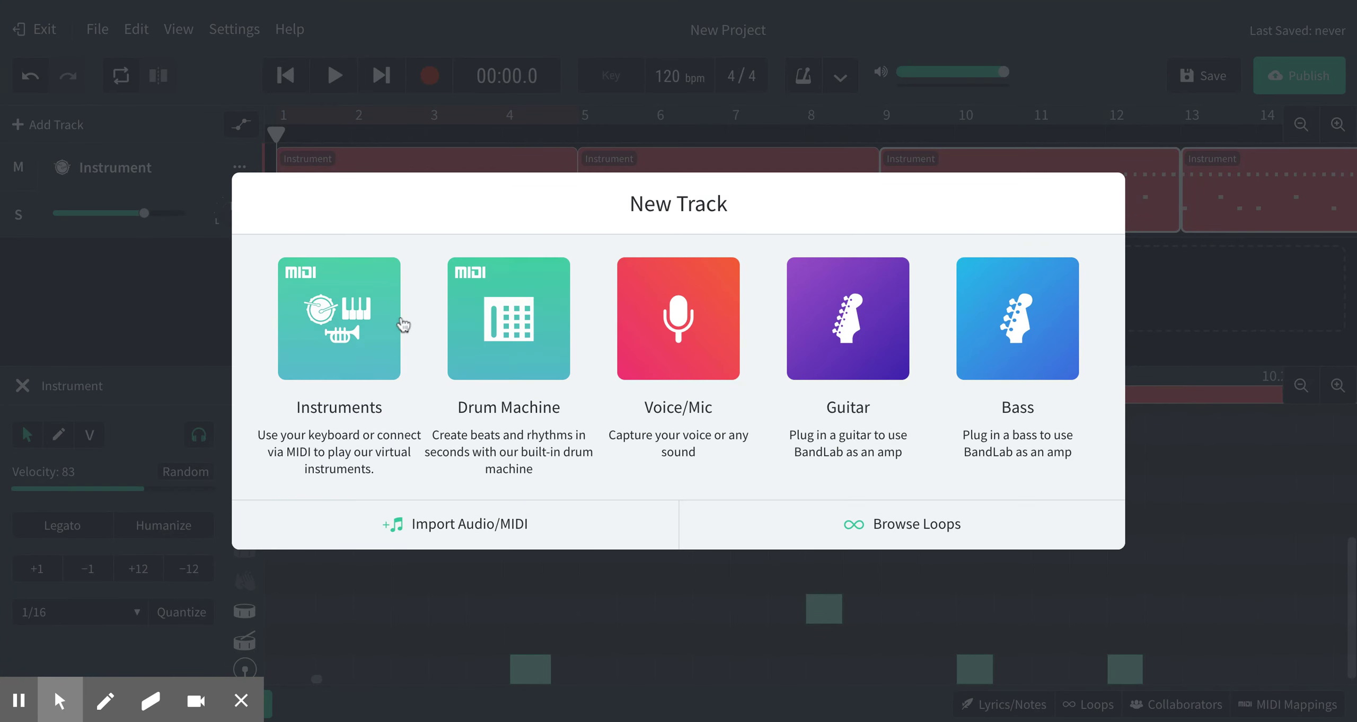
pyautogui.click(341, 337)
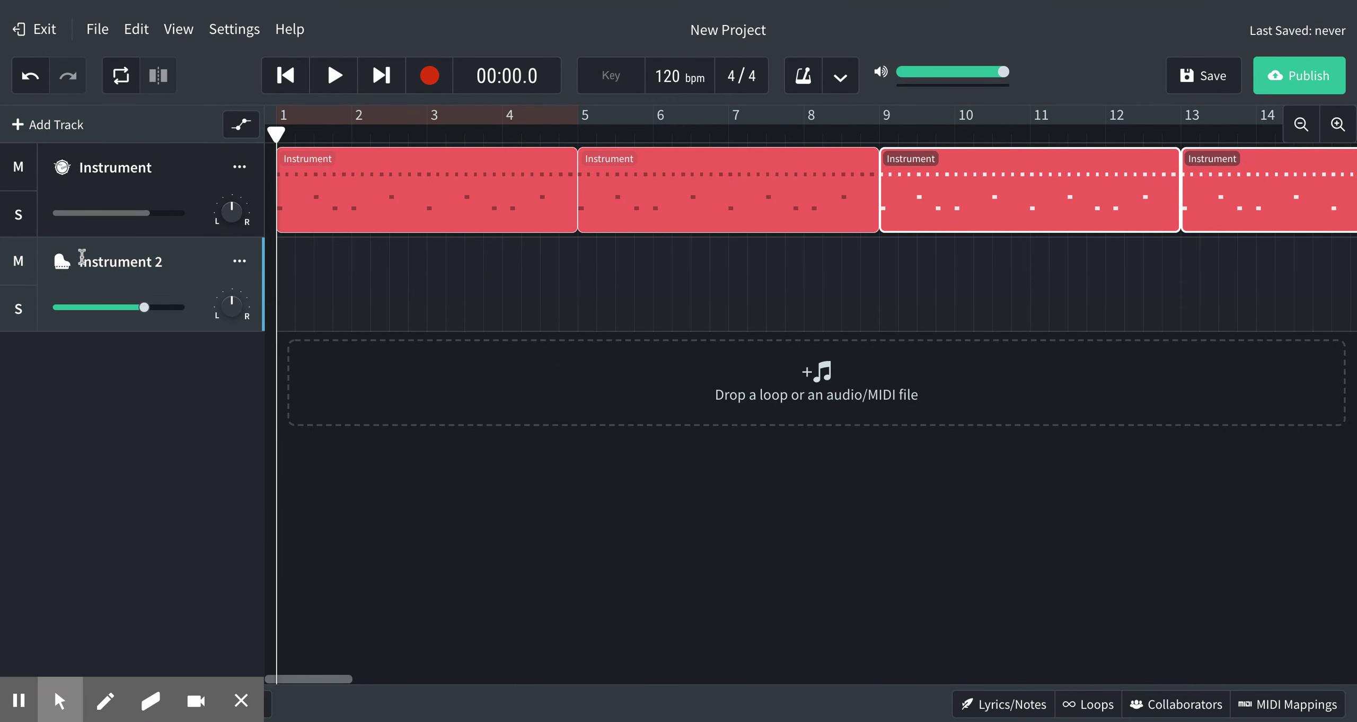
pyautogui.click(62, 262)
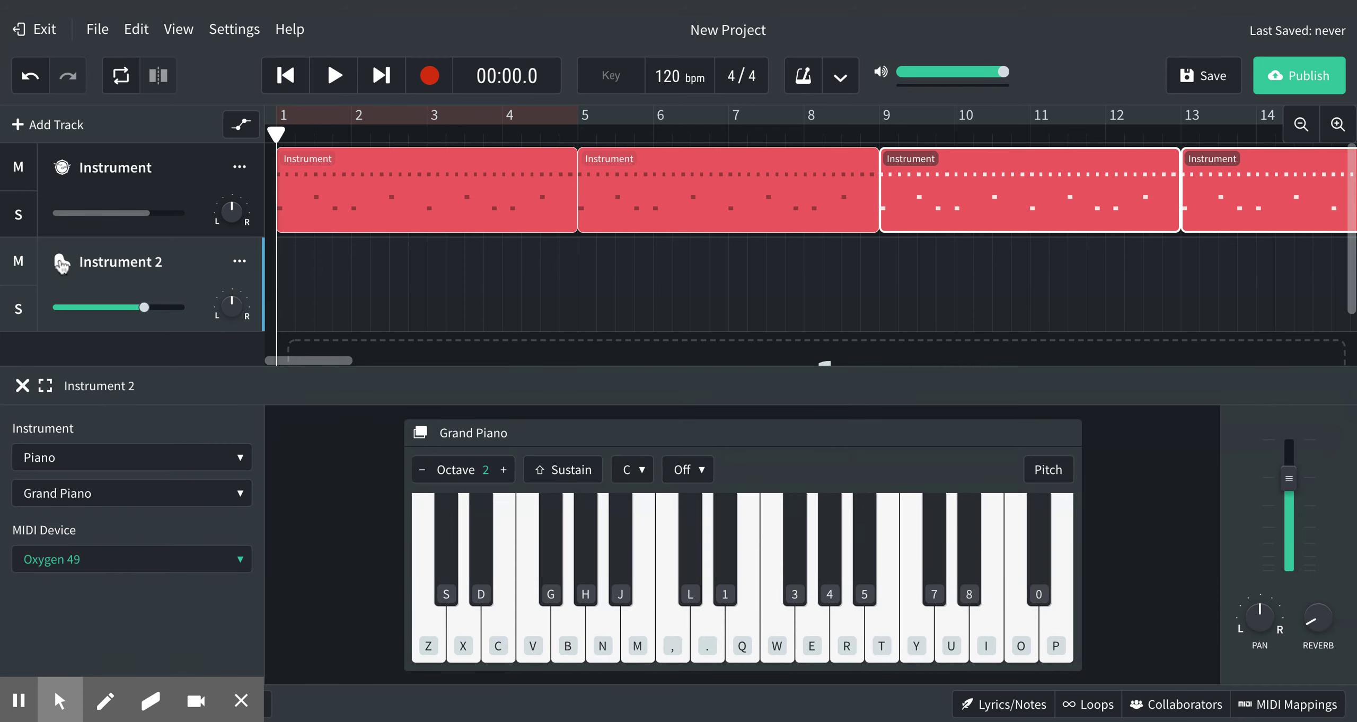
pyautogui.click(171, 462)
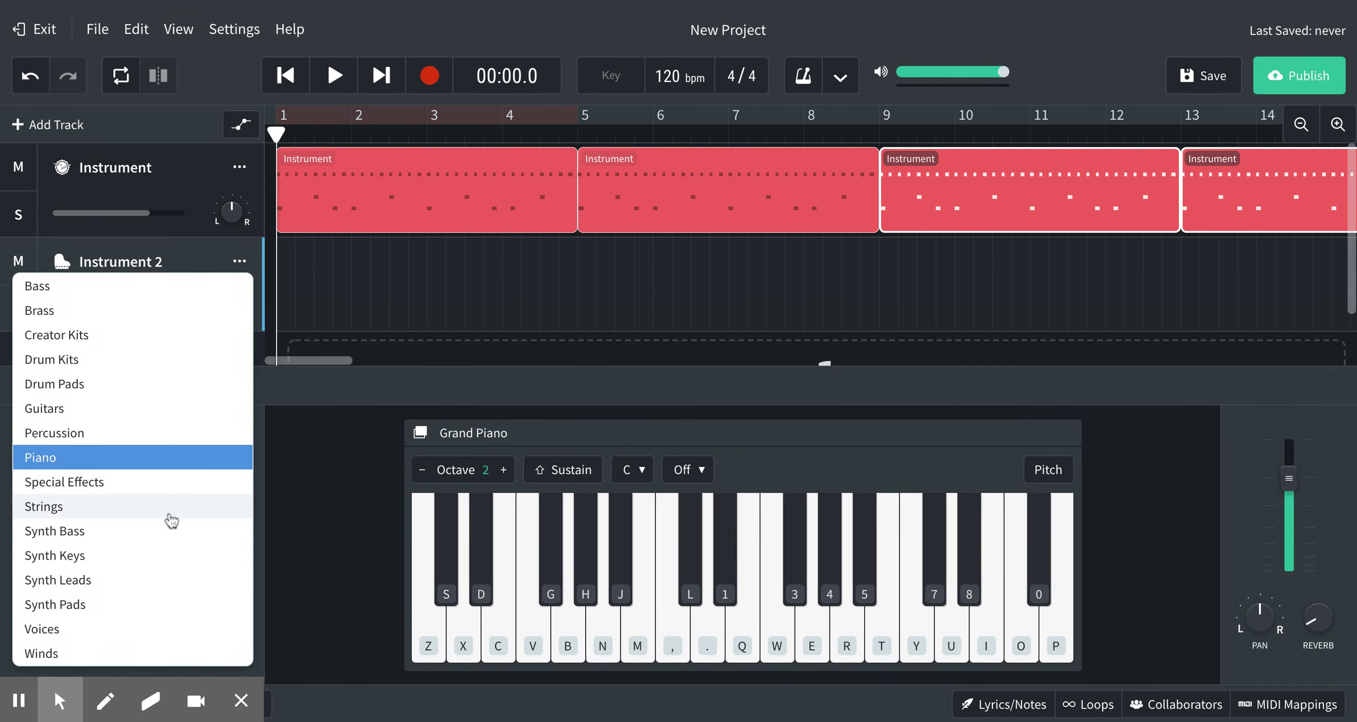
pyautogui.click(145, 531)
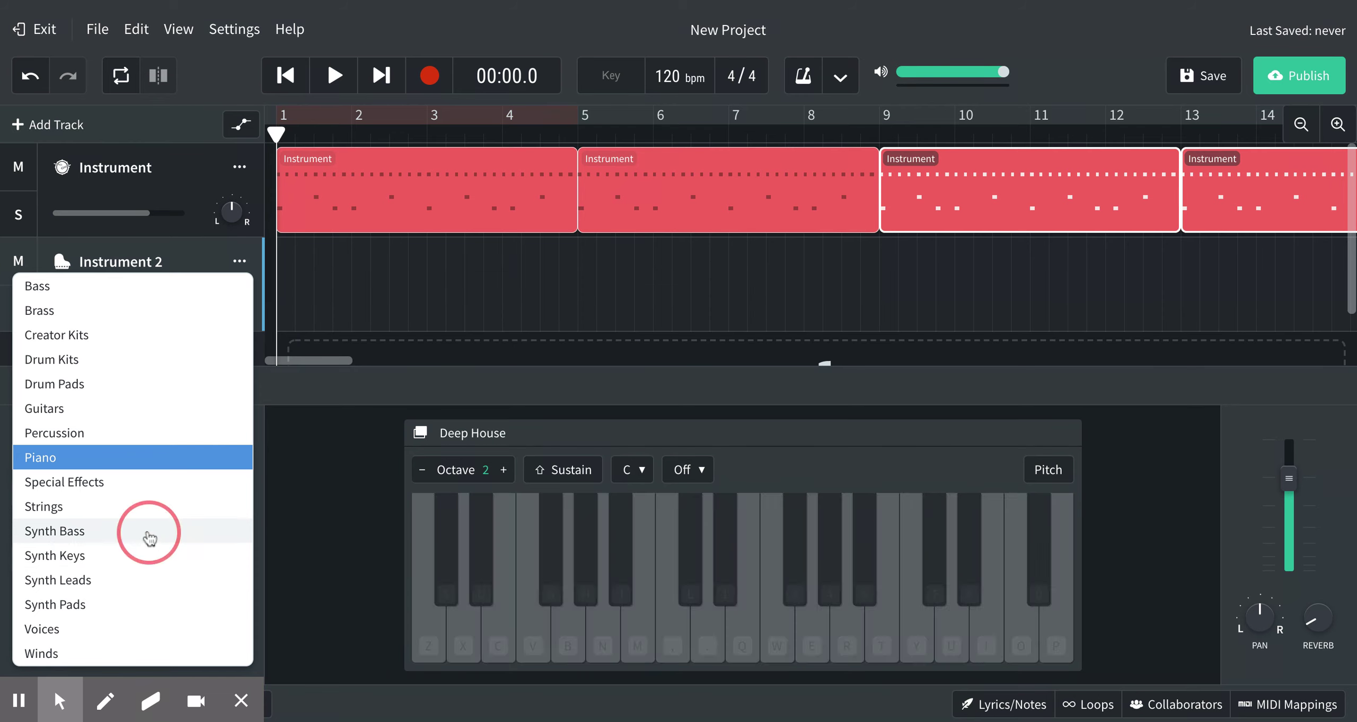
# - Audition the Synth Bass Deep House sound on the on-screen keyboard, then return to the start
pyautogui.click(522, 626)
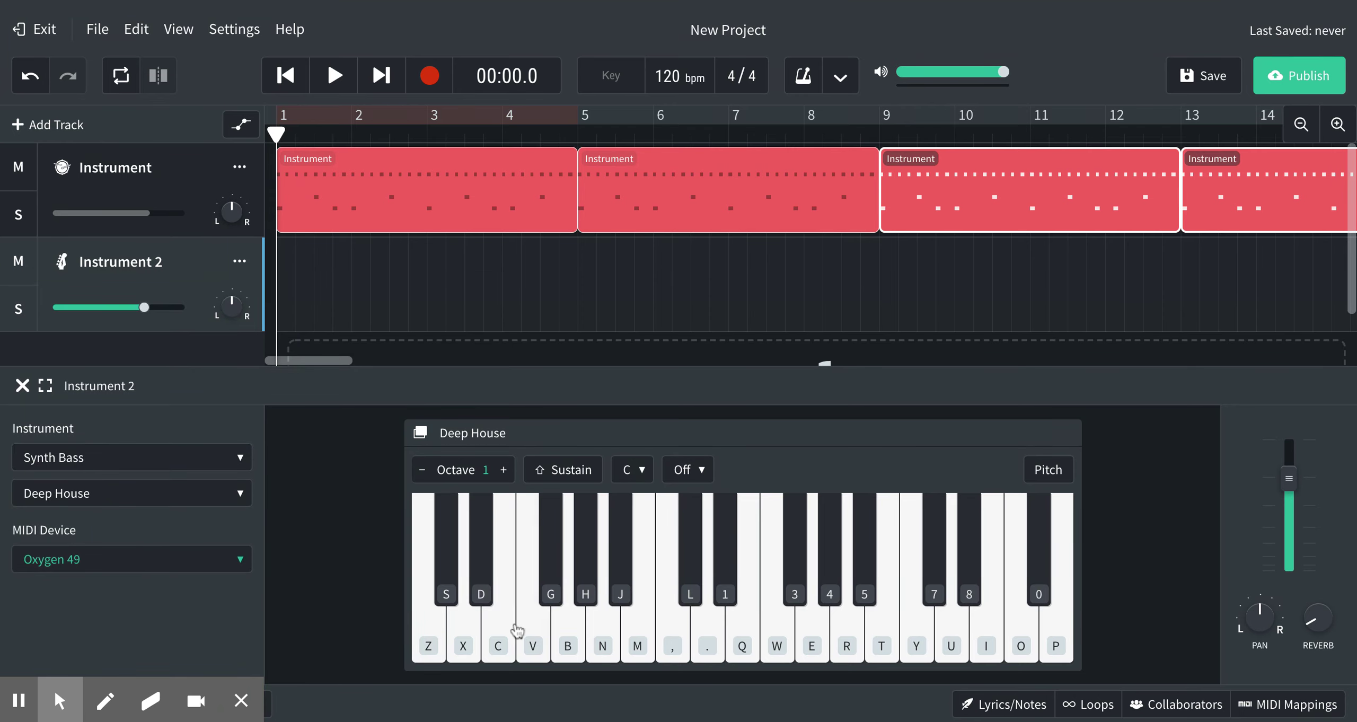
pyautogui.click(522, 625)
pyautogui.click(571, 632)
pyautogui.click(497, 643)
pyautogui.click(531, 639)
pyautogui.click(575, 650)
pyautogui.click(637, 647)
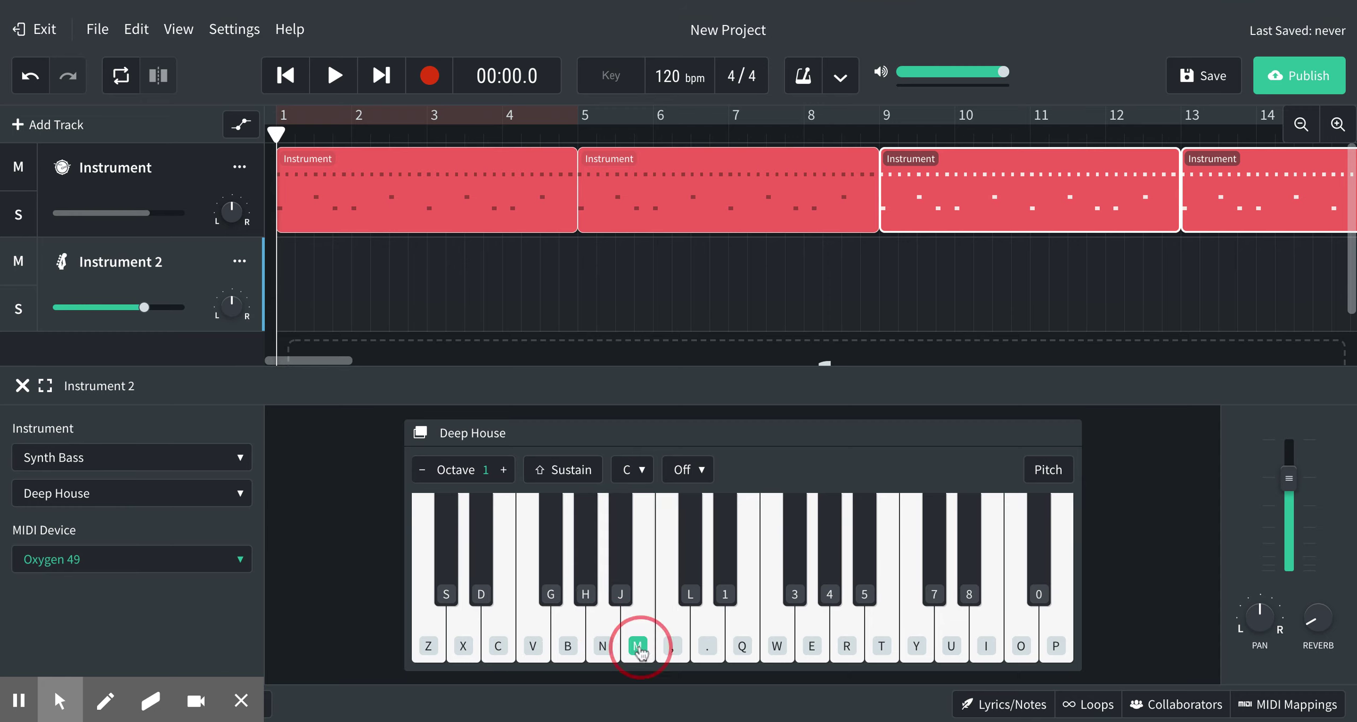
pyautogui.click(603, 645)
pyautogui.click(636, 647)
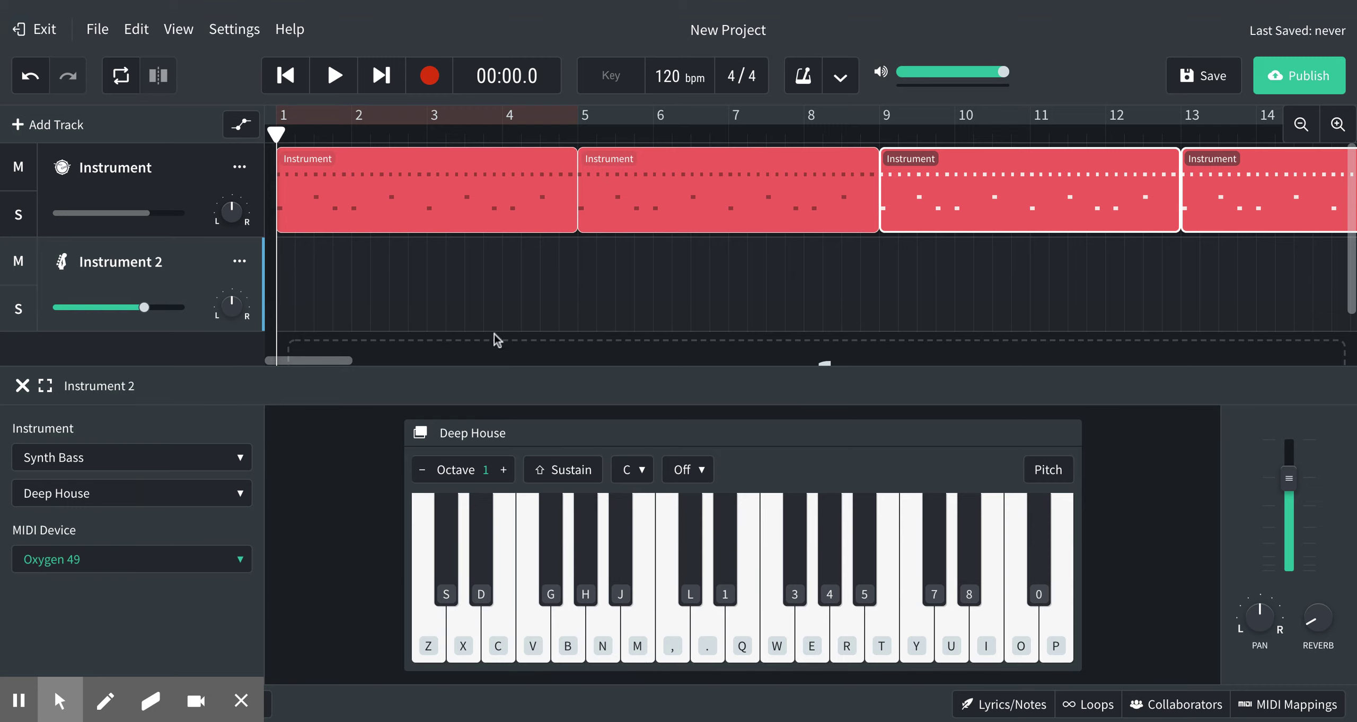
pyautogui.click(286, 75)
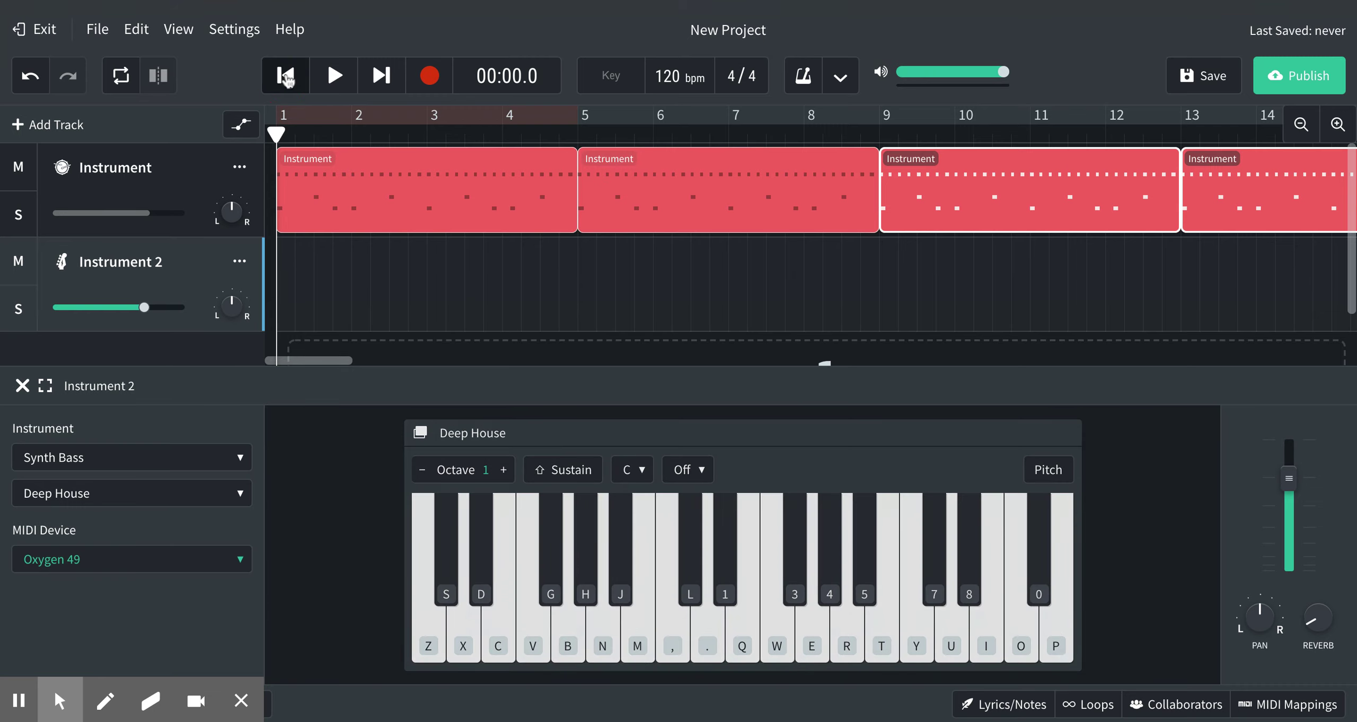
# - Record a twelve-note bass line on keys Y, U and I into Instrument 2 across bars 1–4
pyautogui.click(430, 77)
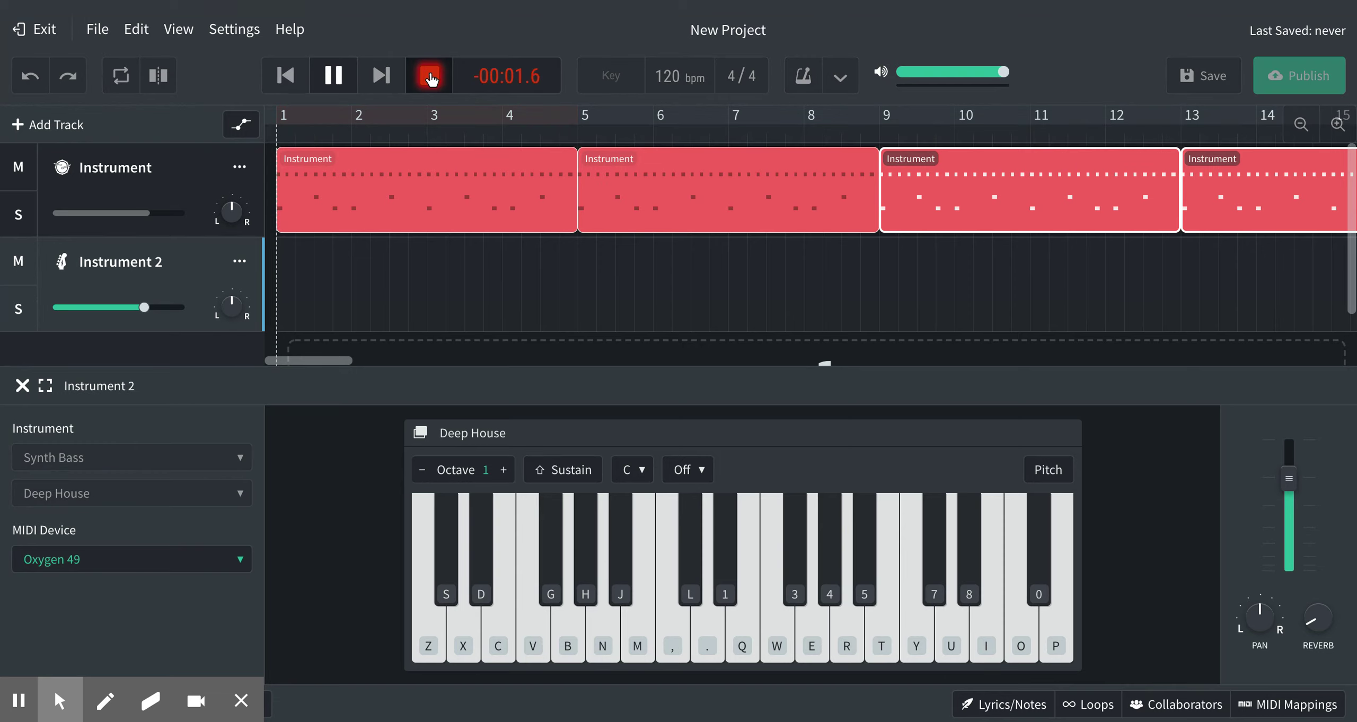
pyautogui.press('y')
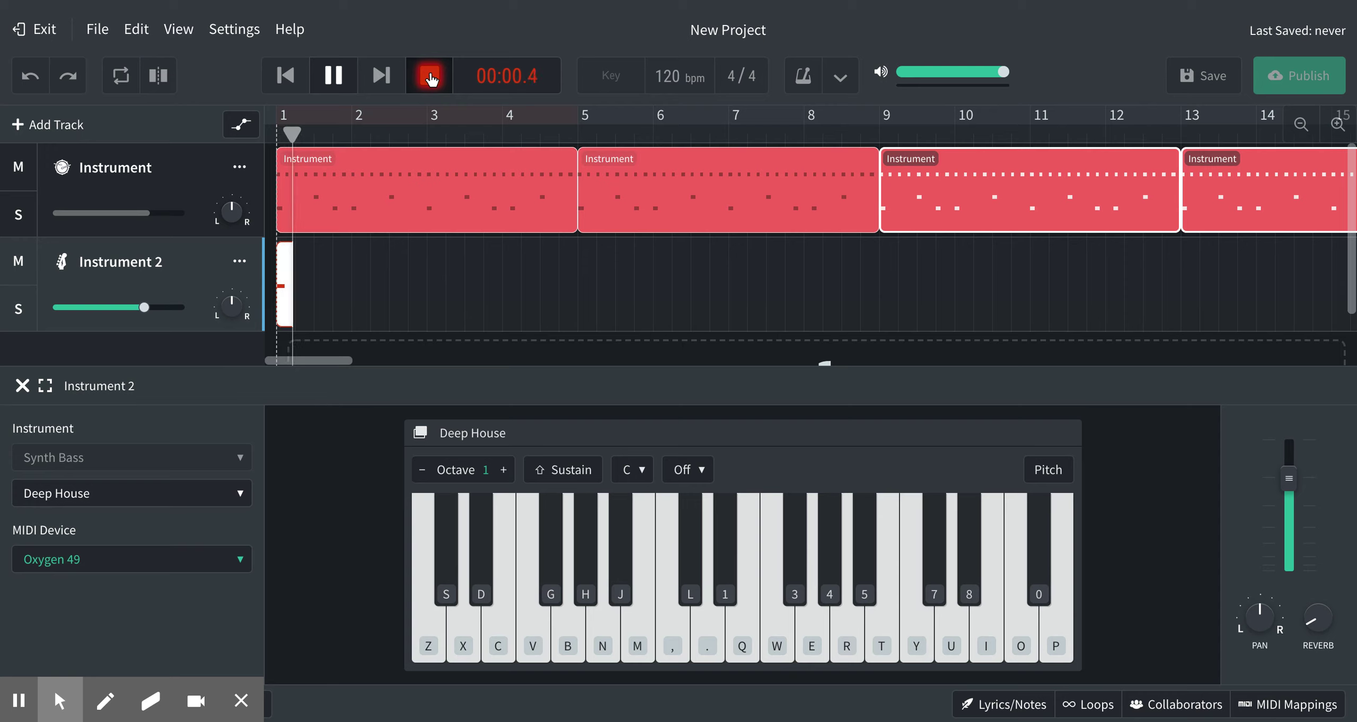
pyautogui.press('u')
pyautogui.press('i')
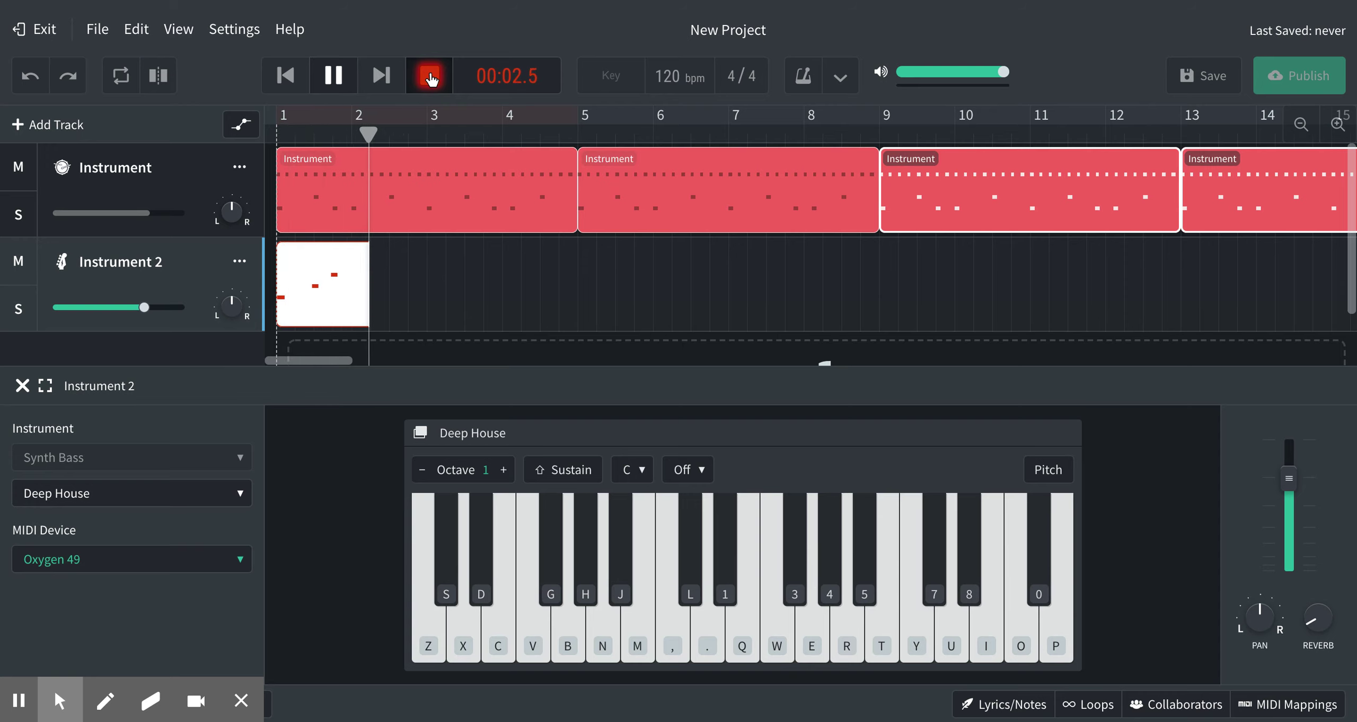
pyautogui.press('u')
pyautogui.press('y')
pyautogui.press('u')
pyautogui.press('y')
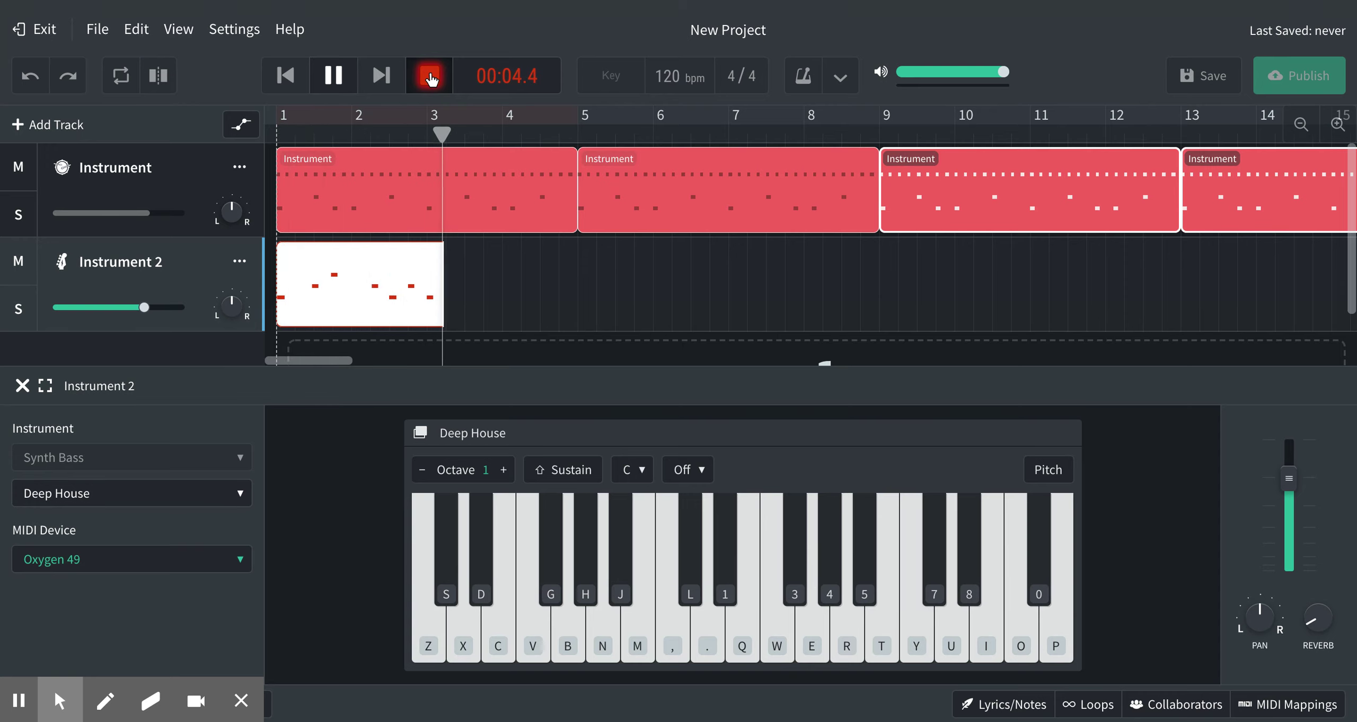
pyautogui.press('u')
pyautogui.press('i')
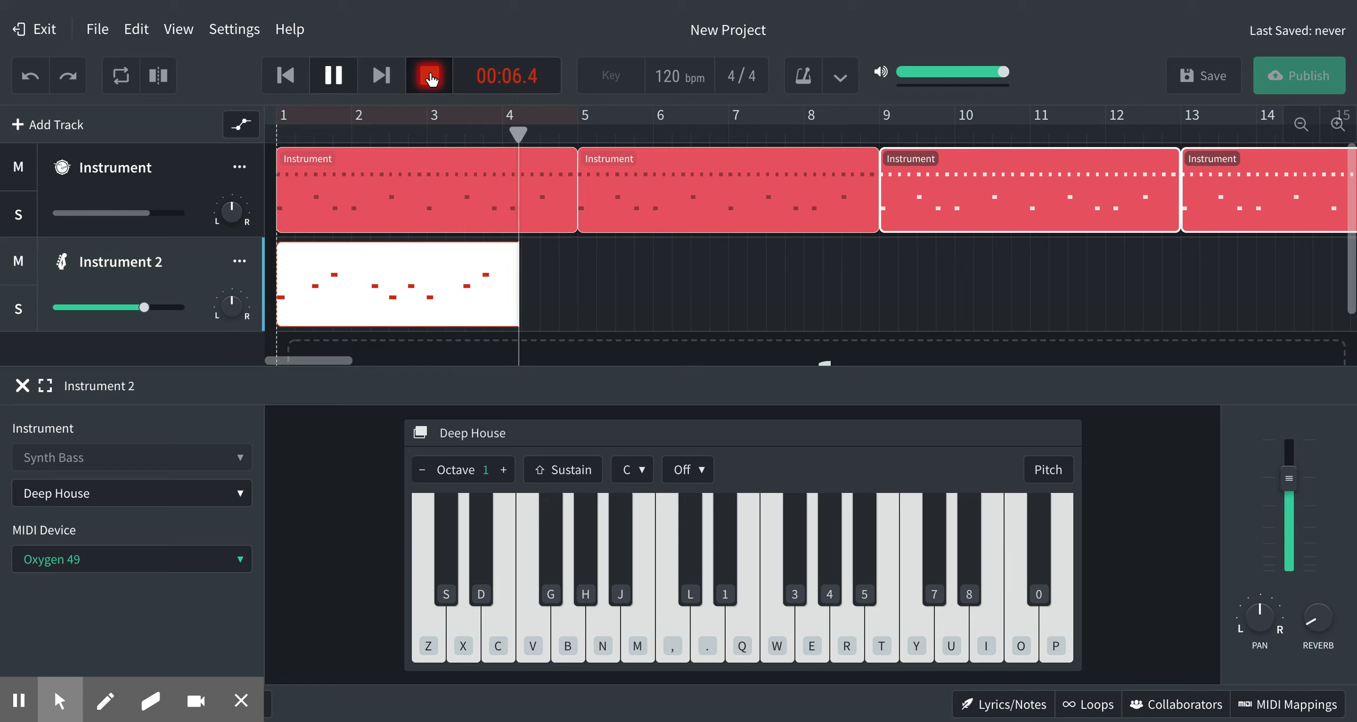
pyautogui.press('u')
pyautogui.press('y')
pyautogui.press('u')
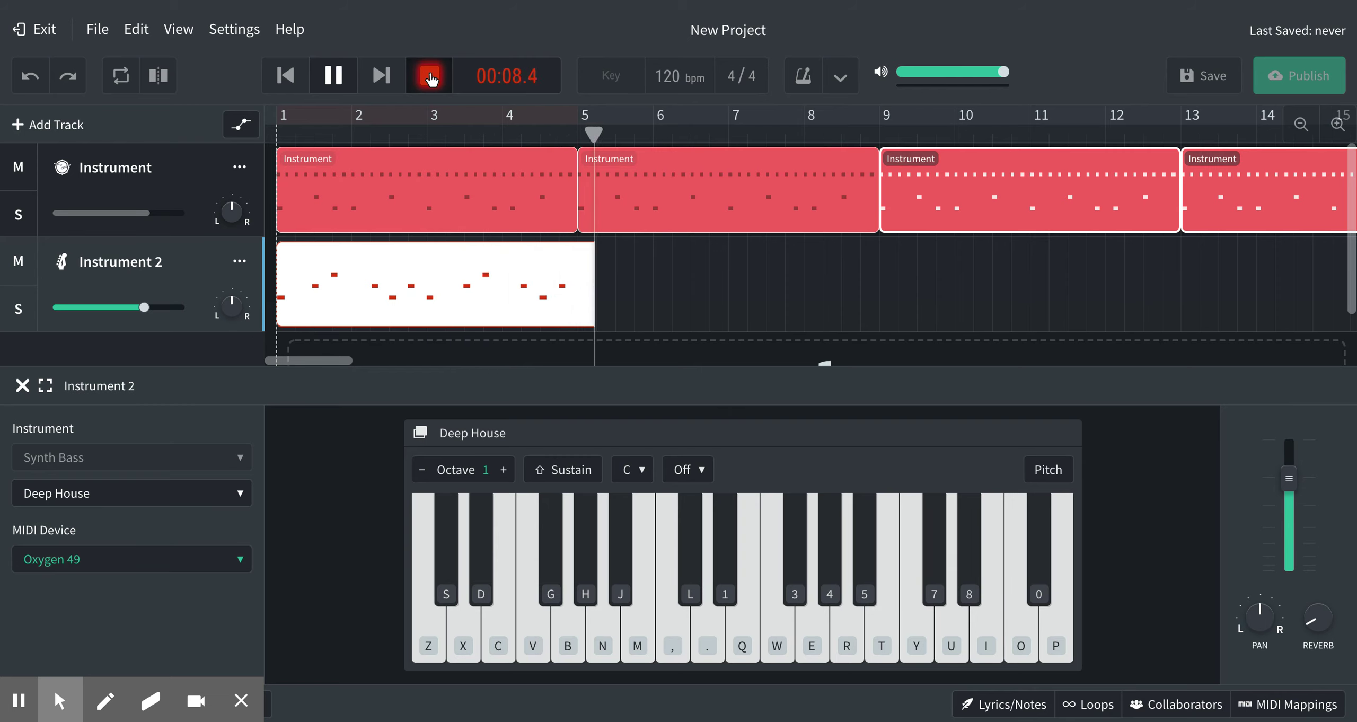
pyautogui.click(429, 76)
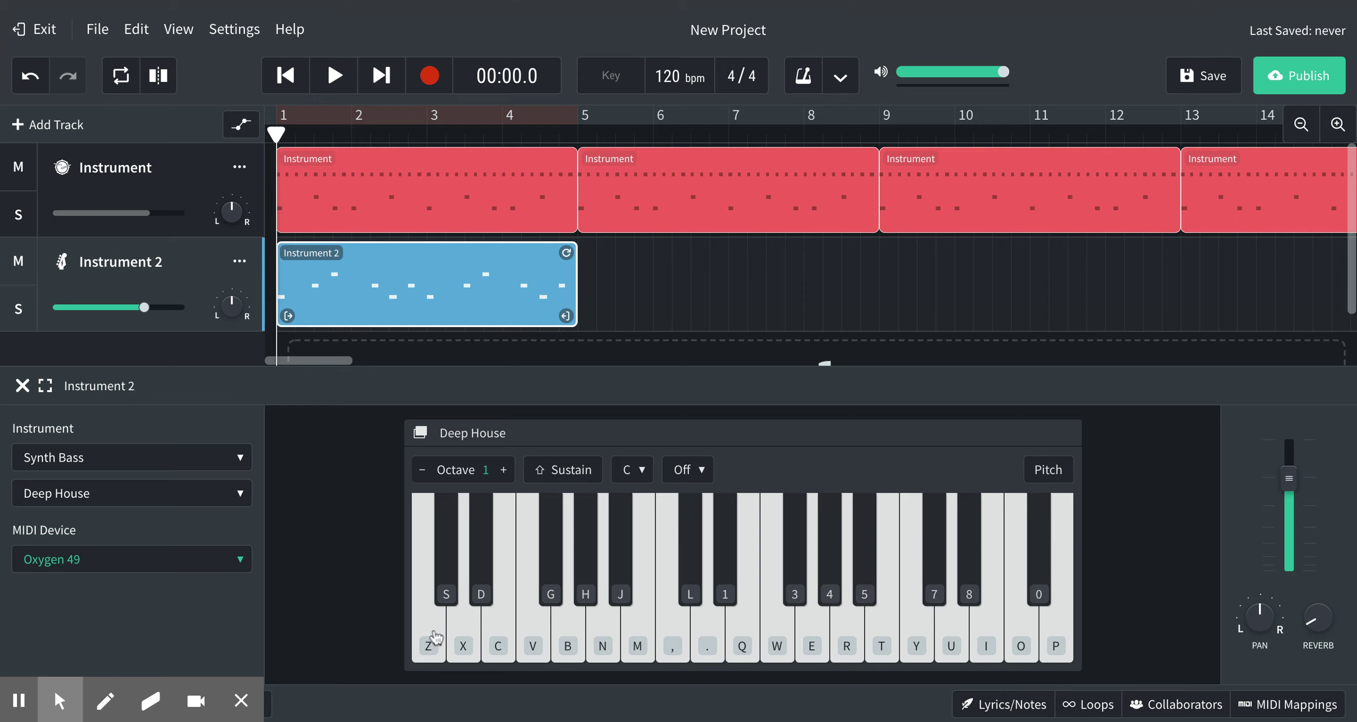
# - Open the bass clip in the note editor, select all its notes and quantize them to 1/16
pyautogui.doubleClick(442, 307)
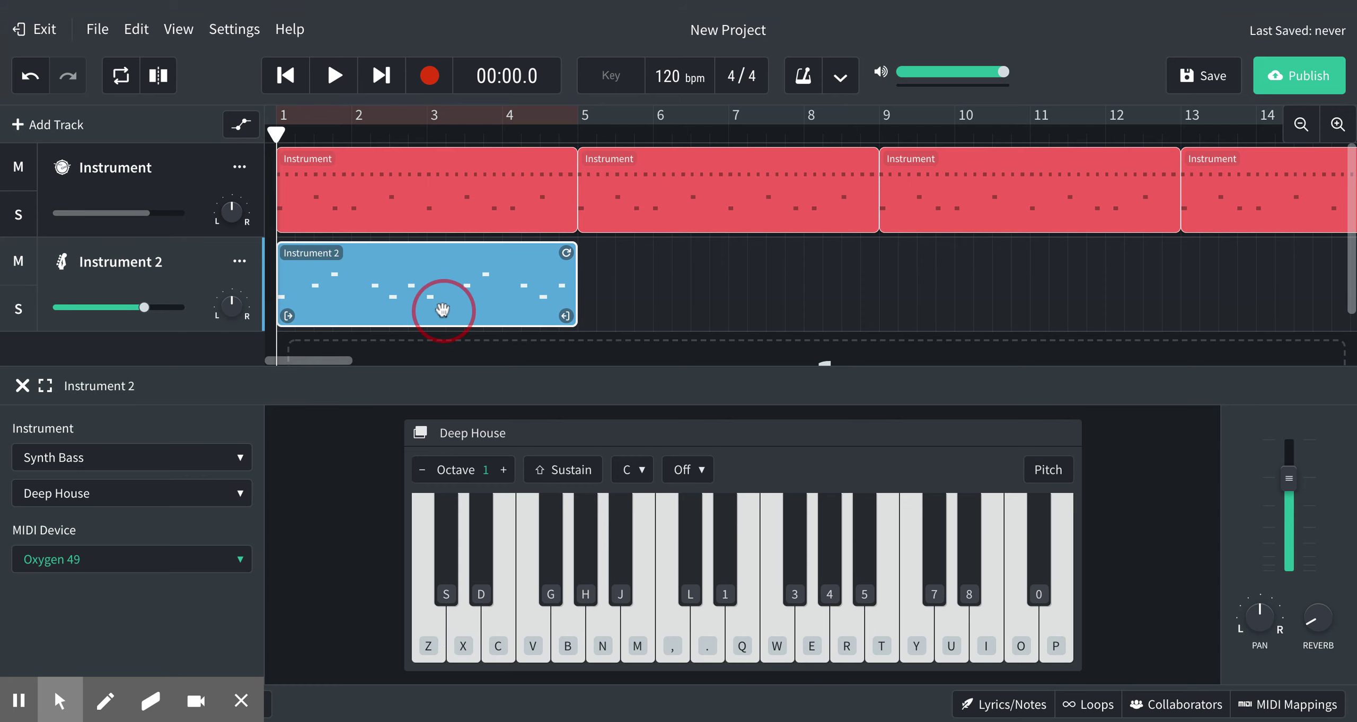
pyautogui.scroll(-3, 559, 514)
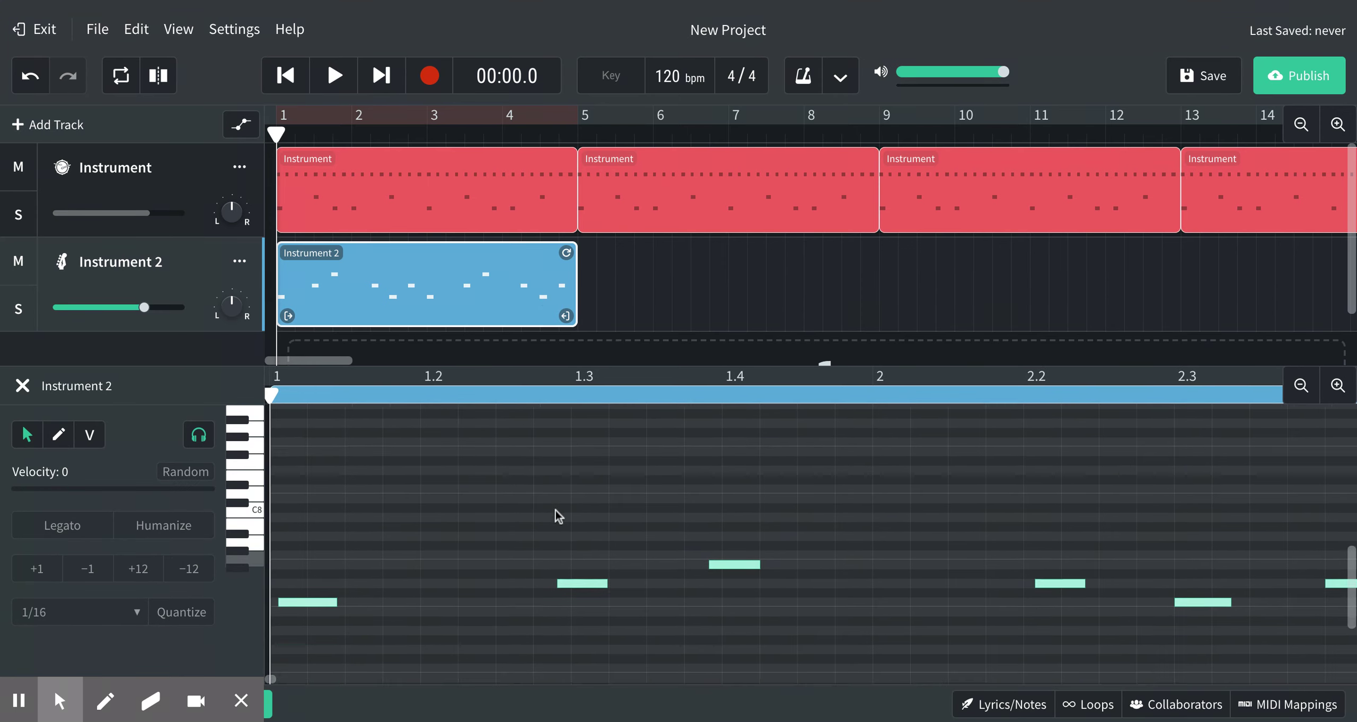
pyautogui.click(1300, 385)
pyautogui.click(1300, 387)
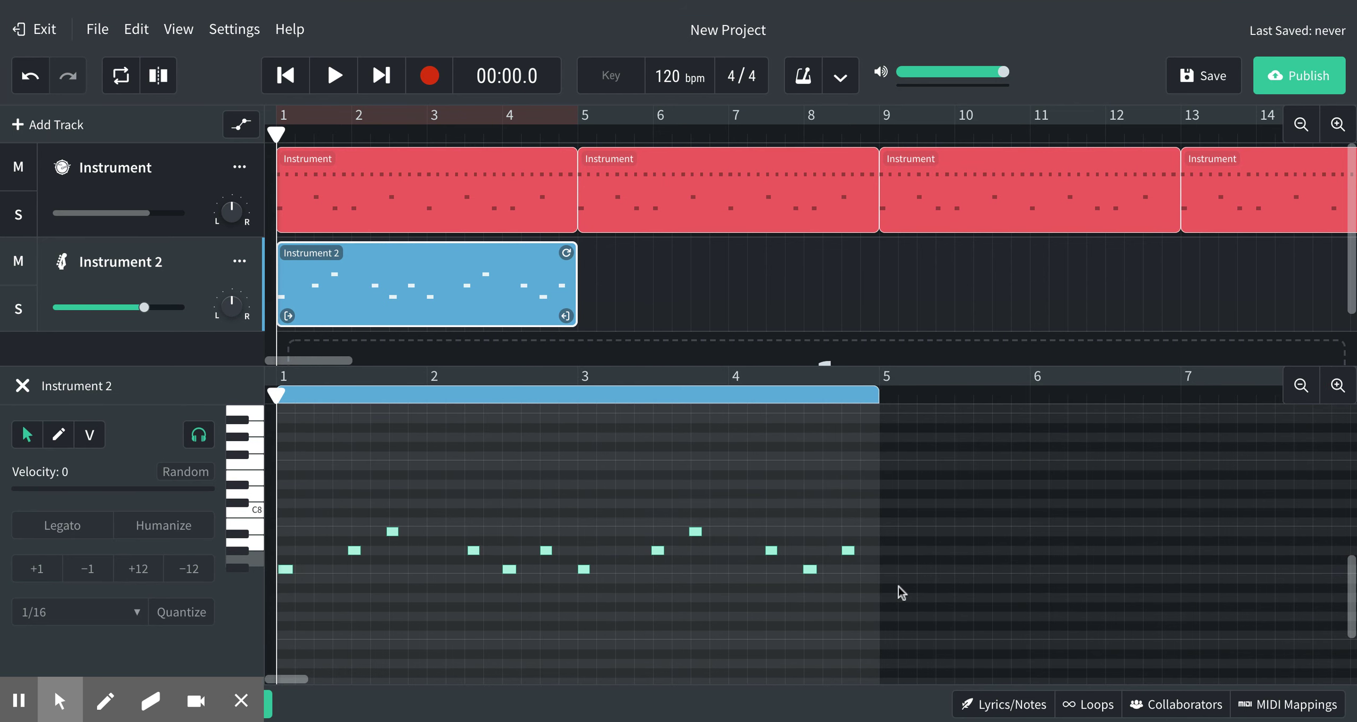
pyautogui.moveTo(899, 587); pyautogui.dragTo(232, 503)
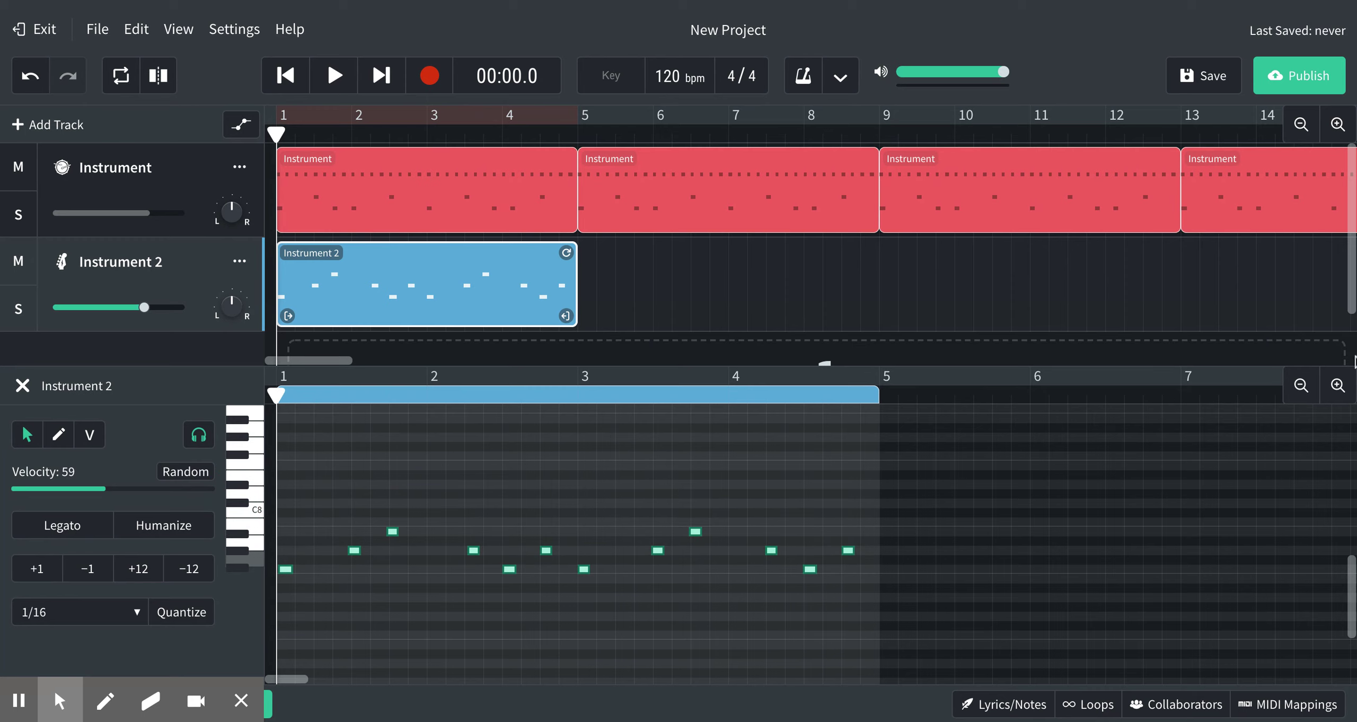
pyautogui.click(1337, 386)
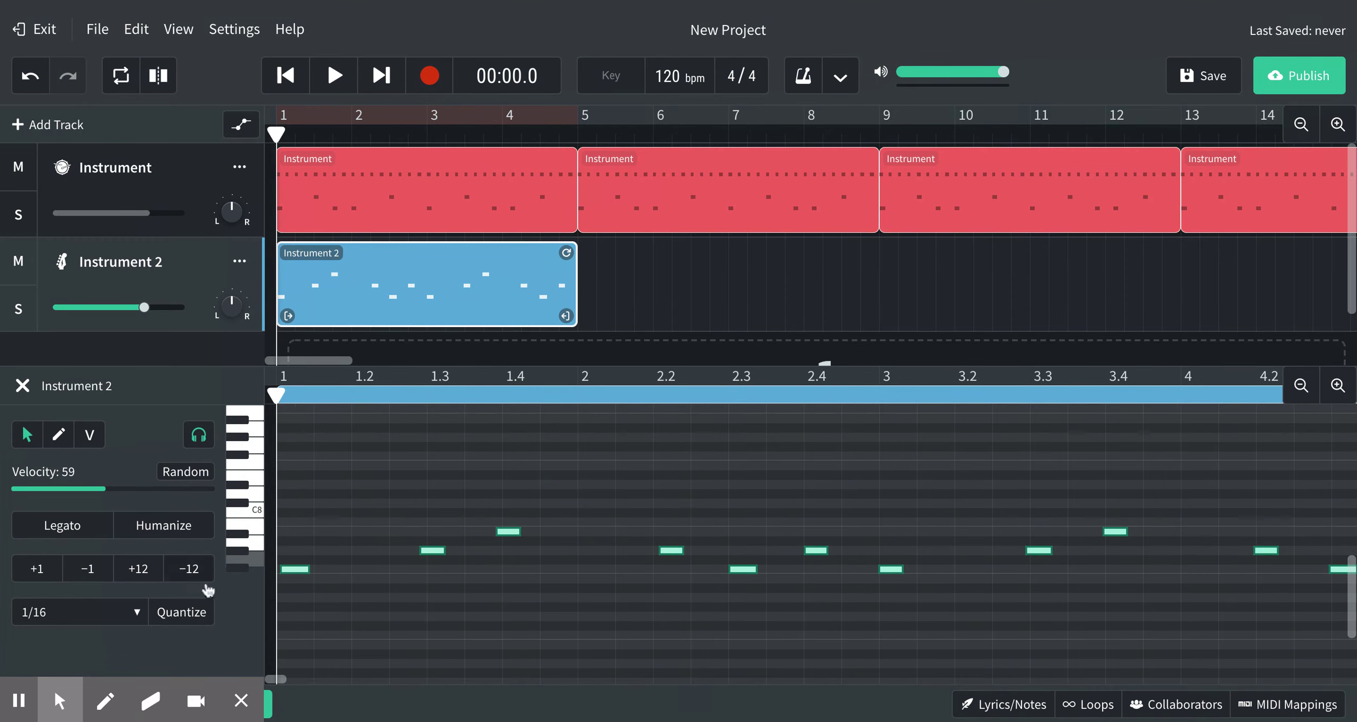
pyautogui.click(181, 613)
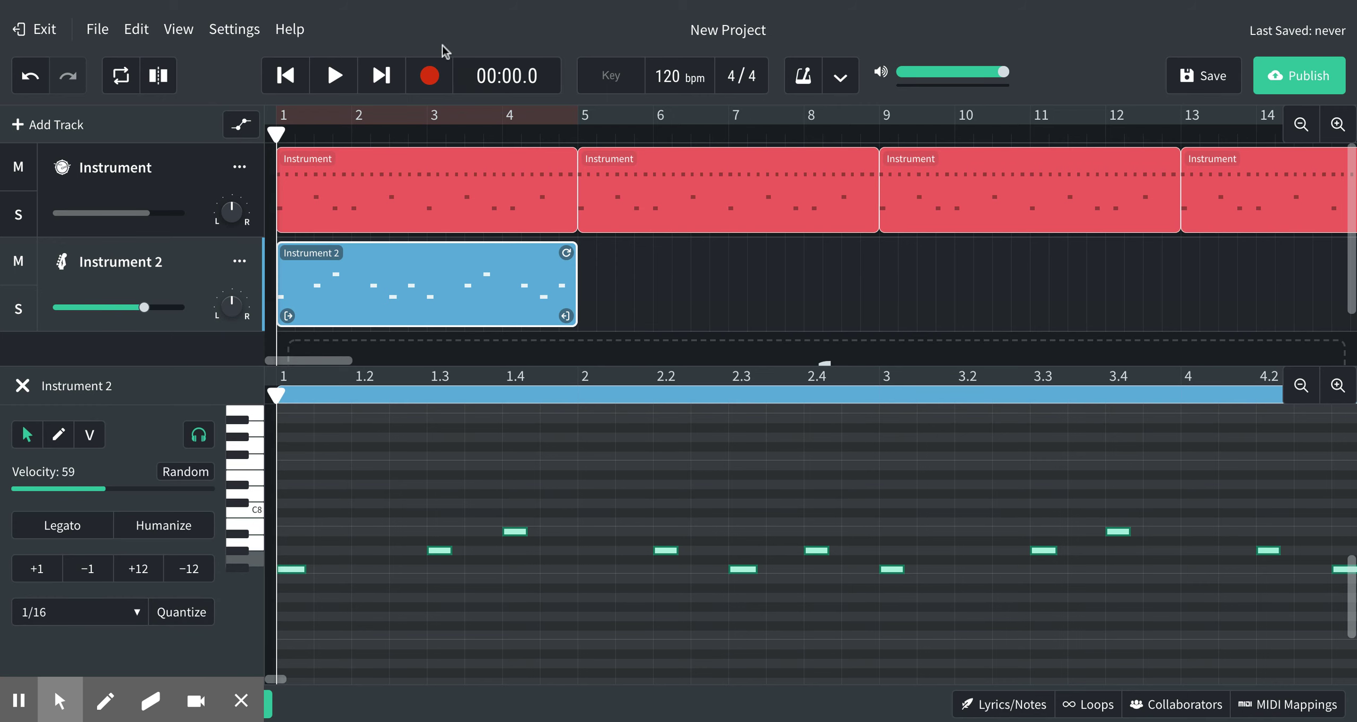
pyautogui.click(285, 75)
pyautogui.click(326, 80)
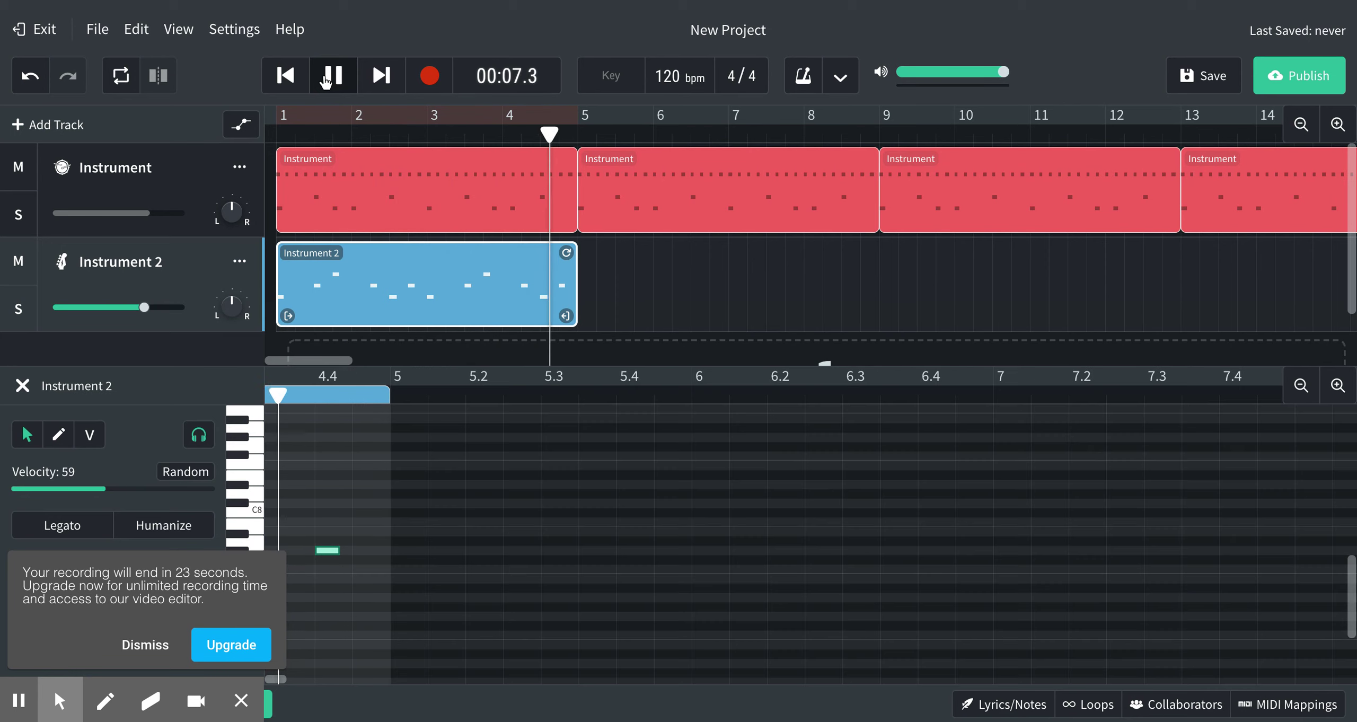
pyautogui.click(326, 79)
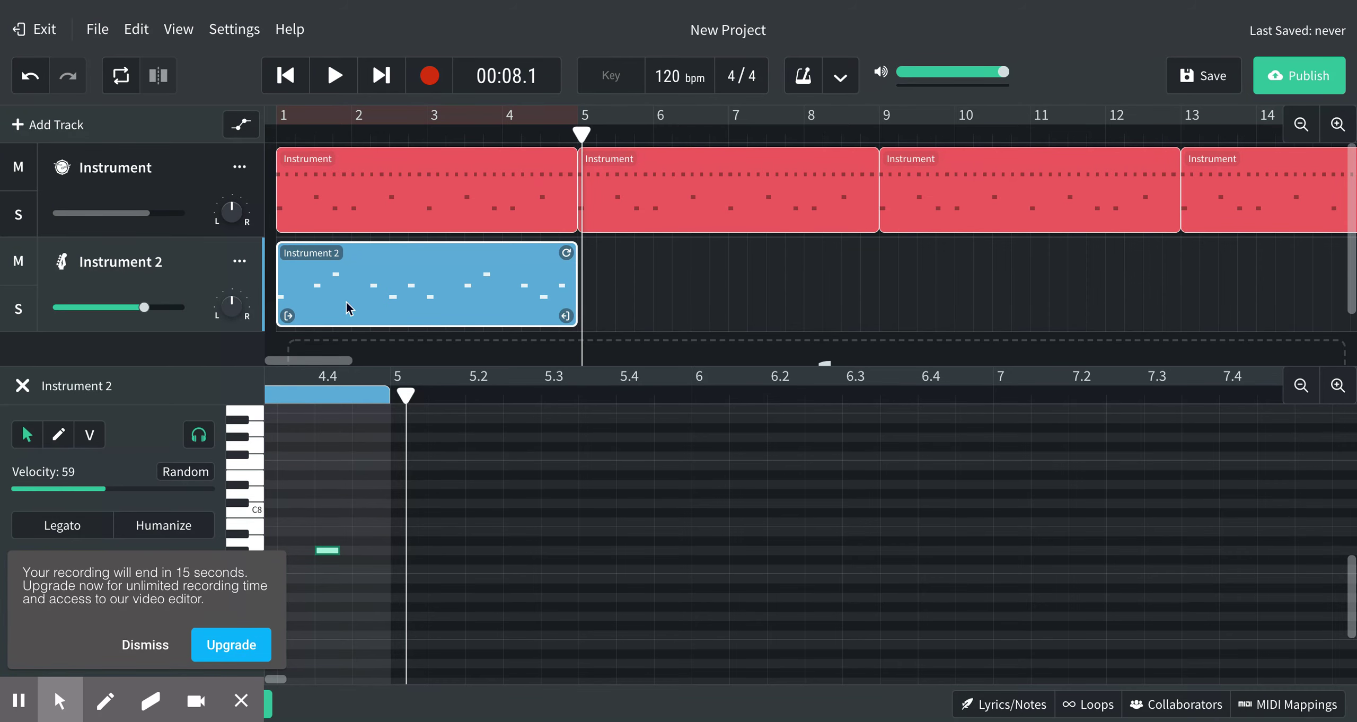
# - Alt-drag copies of the bass clip to start at bars 5 and 9
pyautogui.moveTo(348, 305); pyautogui.dragTo(648, 306)
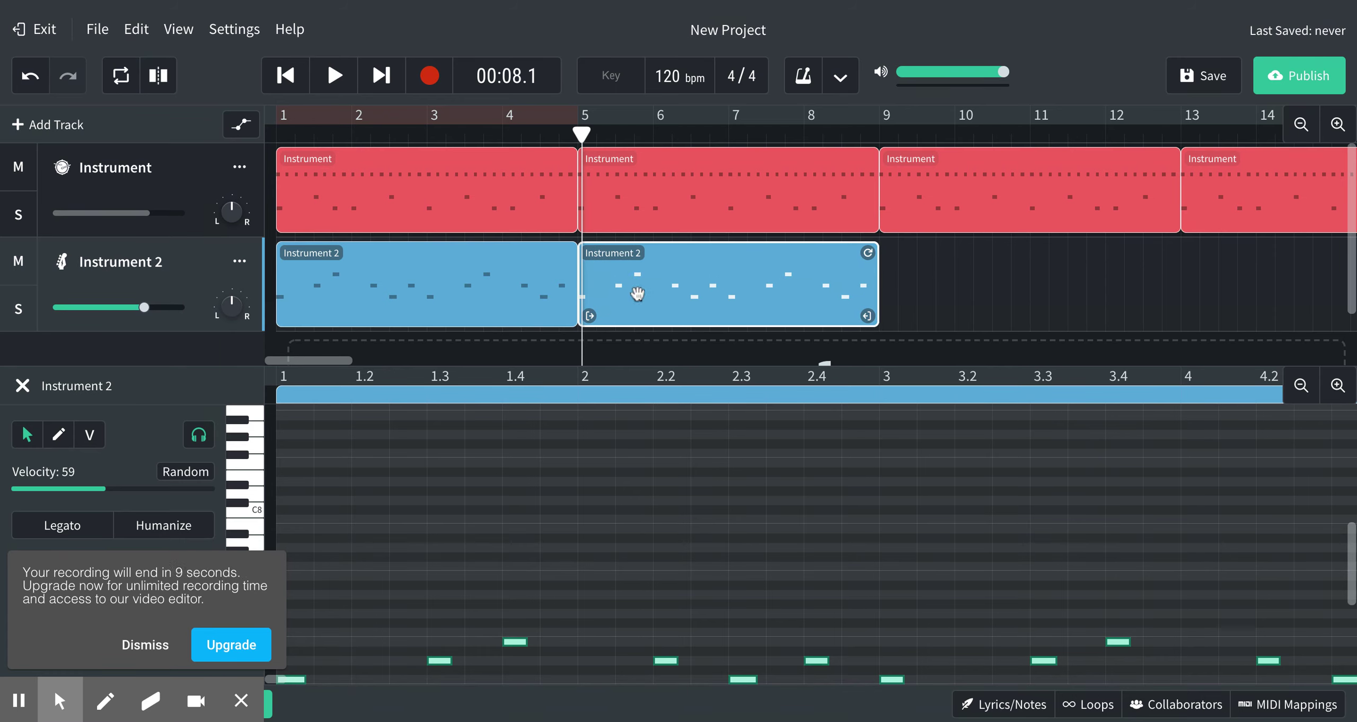
pyautogui.moveTo(637, 293); pyautogui.dragTo(936, 297)
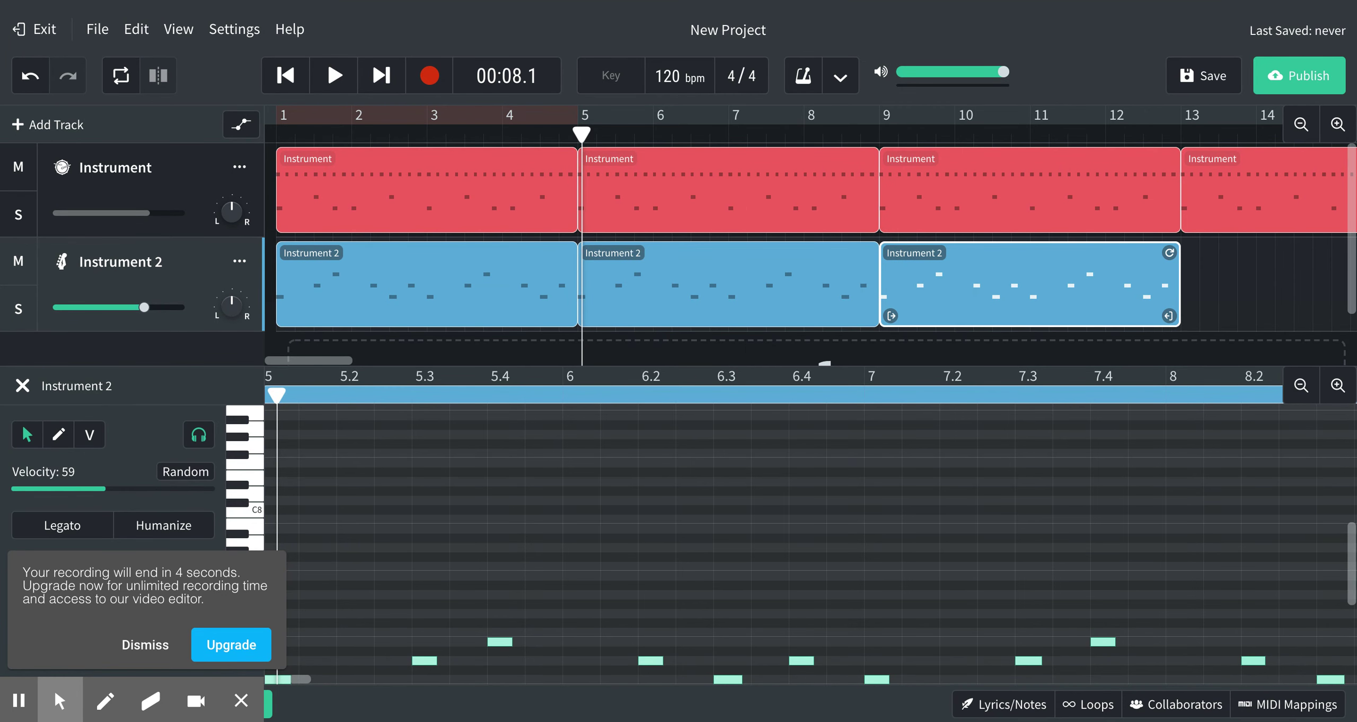